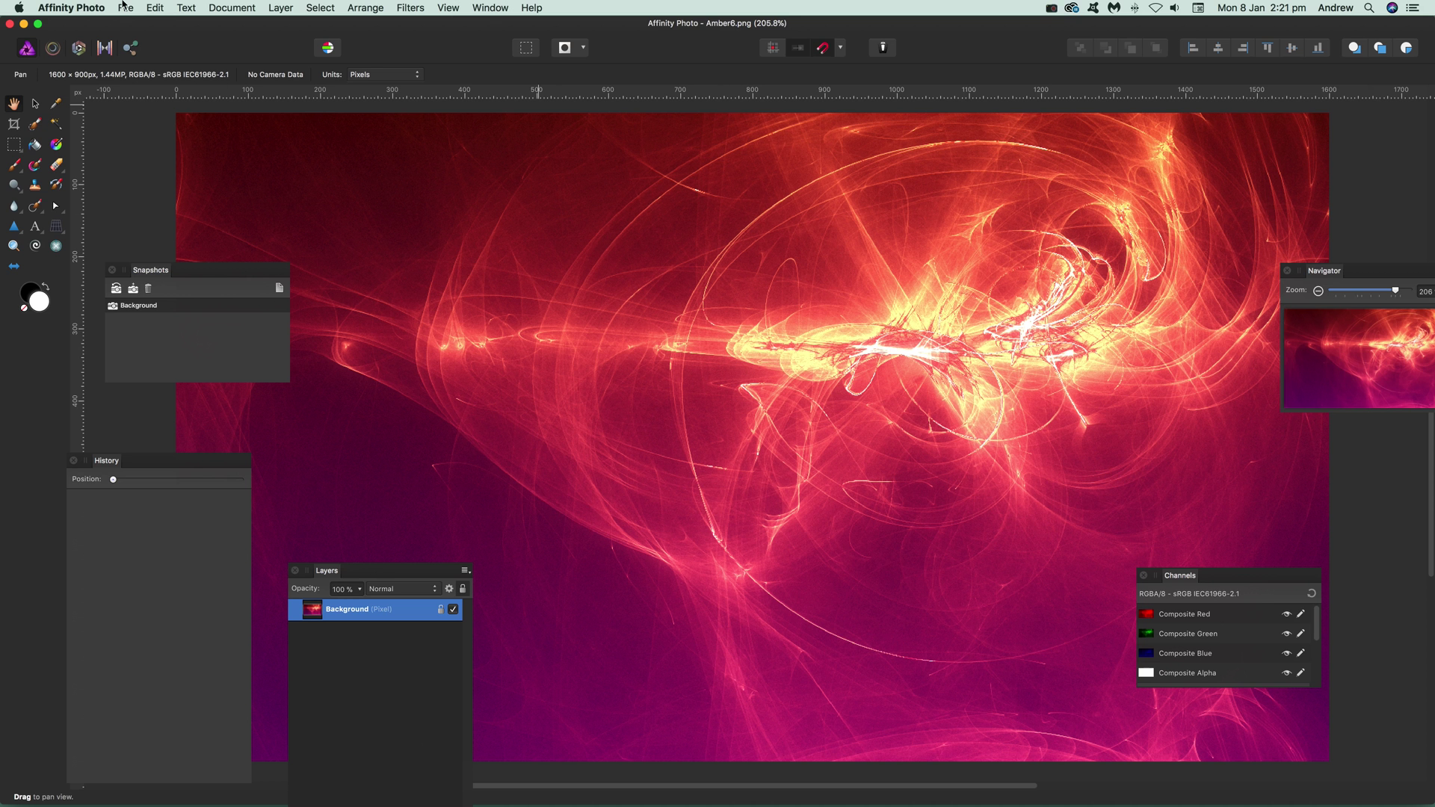
Step: Open the Filters menu to reach the distortion filters for Amber8.png
{"action": "left_click", "coordinate": [412, 9]}
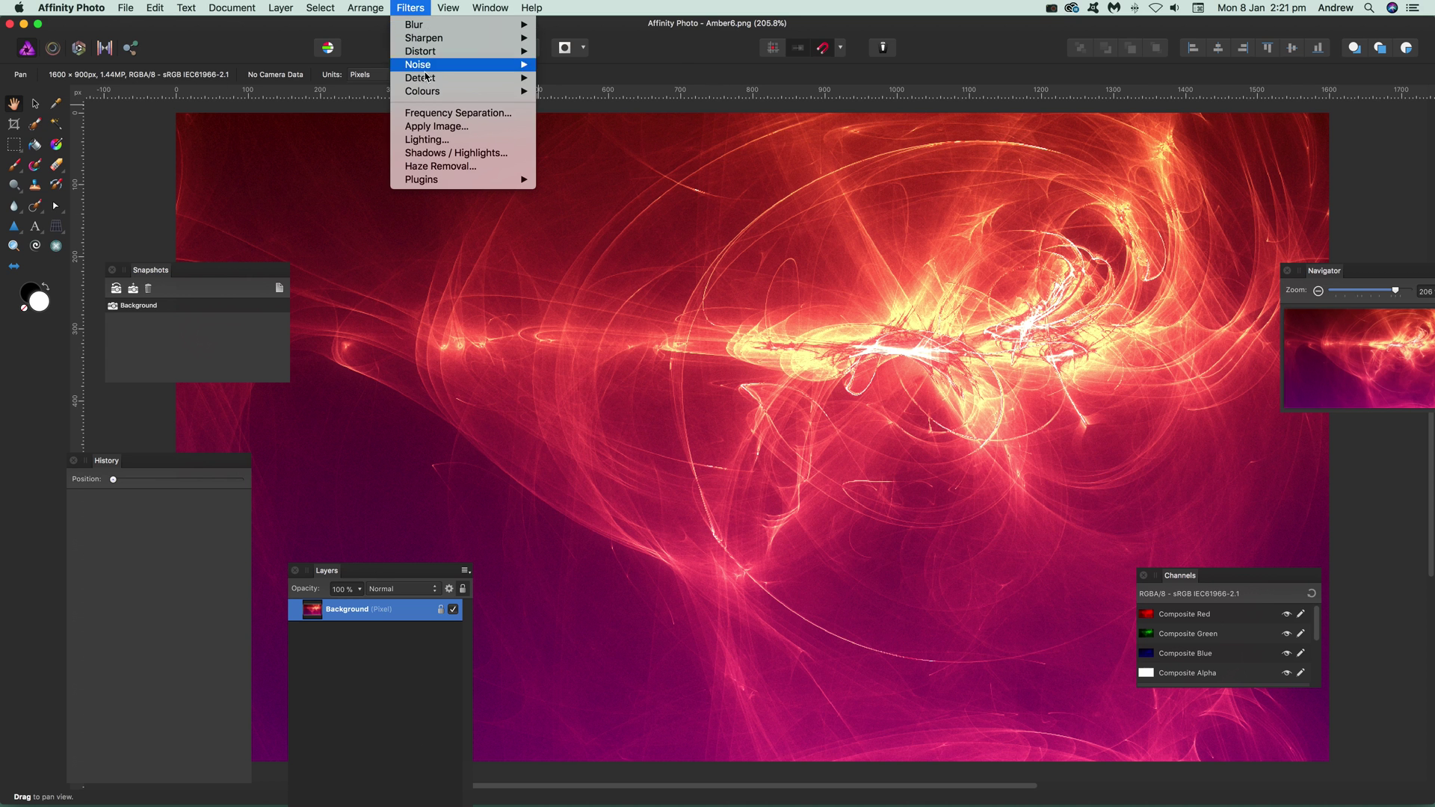
Step: Apply a destructive Ripple at intensity 65.705 with its centre moved up and right
{"action": "mouse_move", "coordinate": [490, 53]}
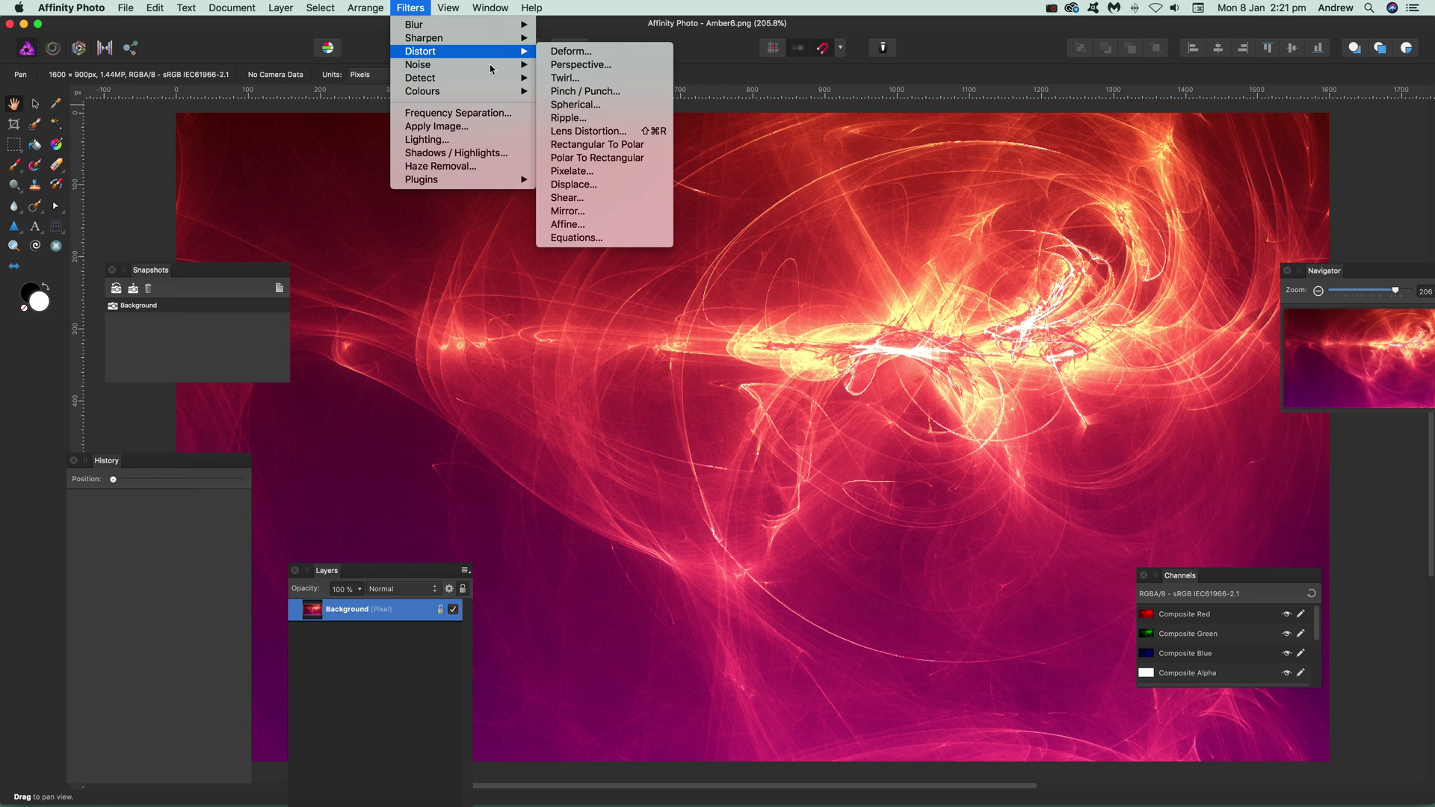
{"action": "left_click", "coordinate": [611, 118]}
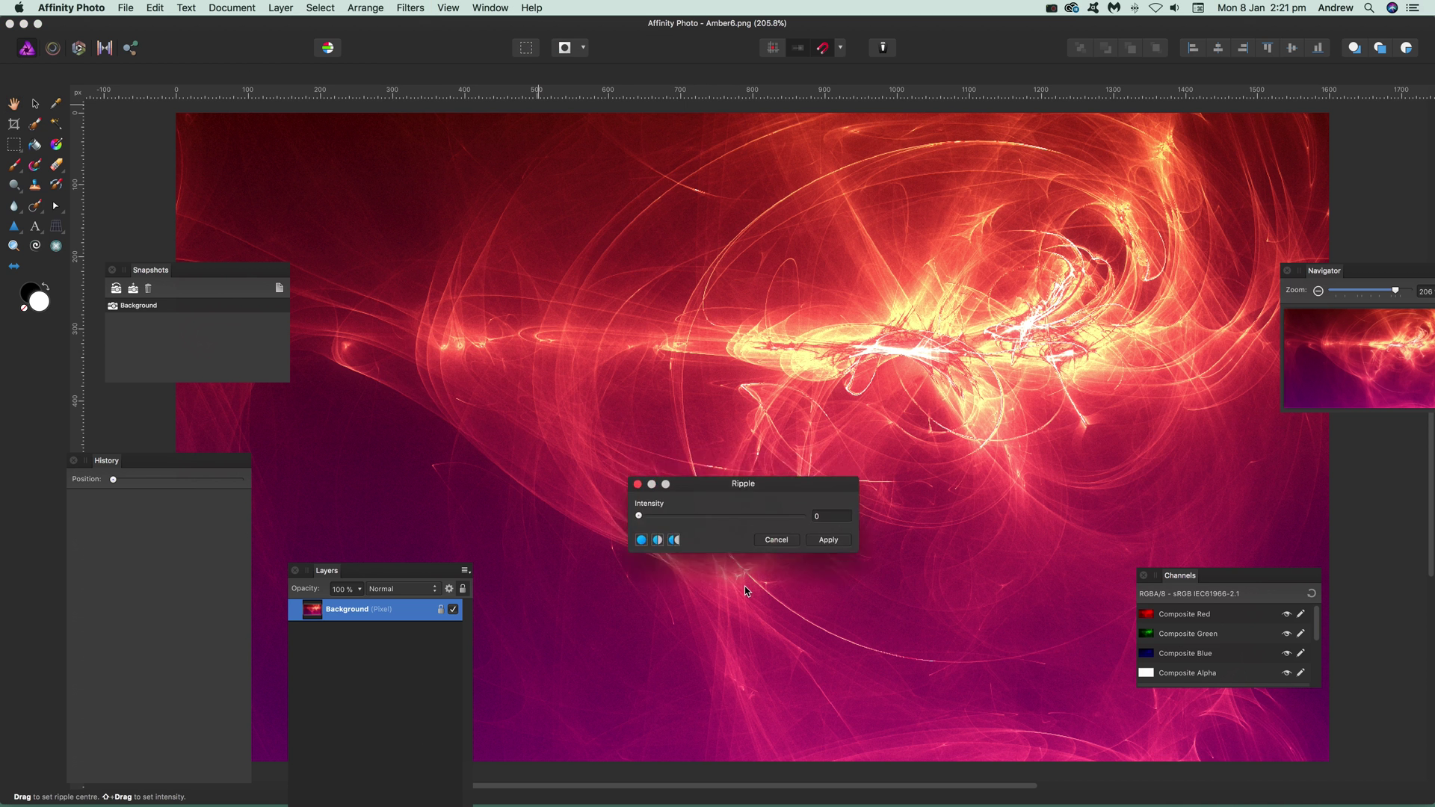
{"action": "left_click_drag", "start_coordinate": [722, 506], "coordinate": [584, 463]}
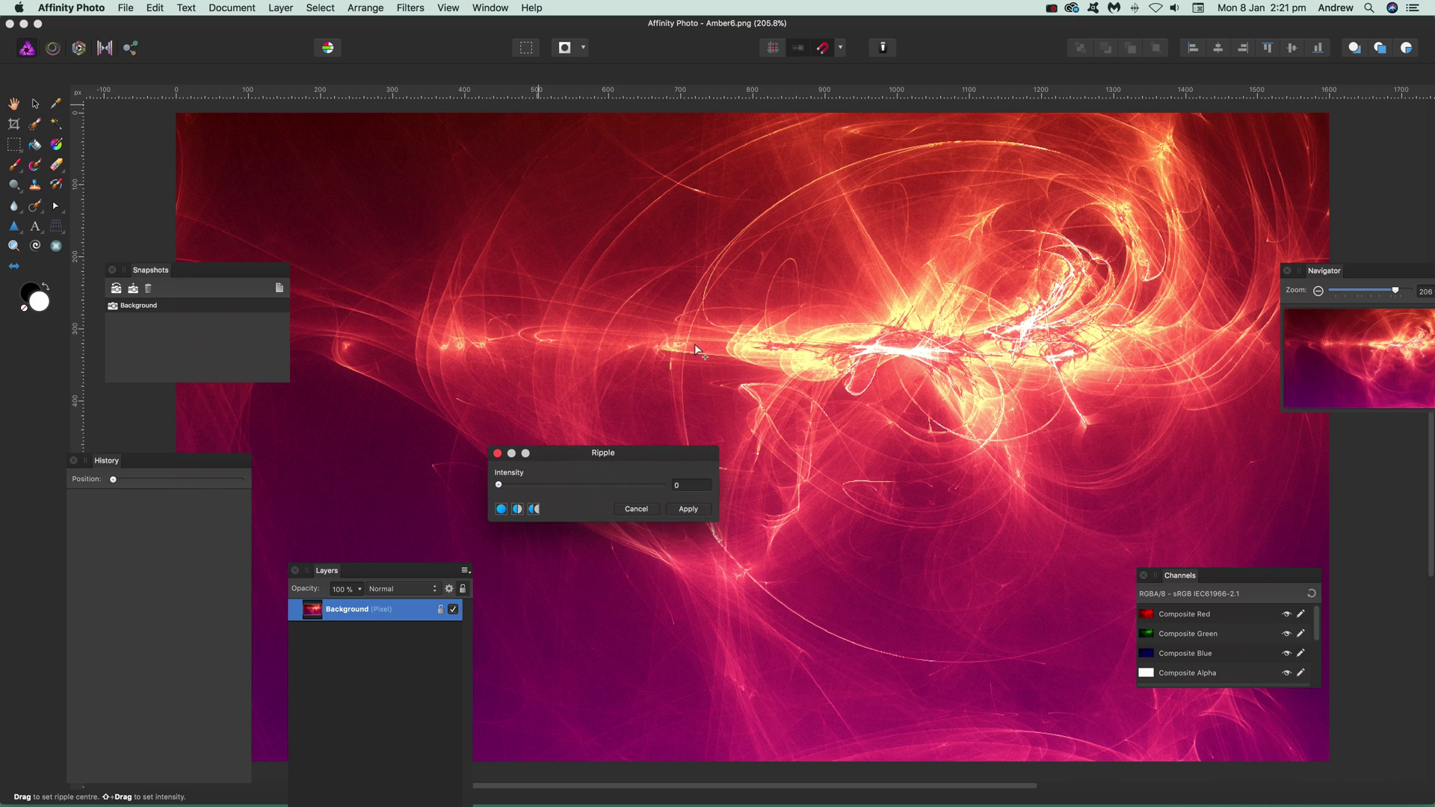
{"action": "mouse_move", "coordinate": [499, 486]}
{"action": "left_mouse_down"}
{"action": "mouse_move", "coordinate": [548, 491]}
{"action": "mouse_move", "coordinate": [521, 500]}
{"action": "left_mouse_up"}
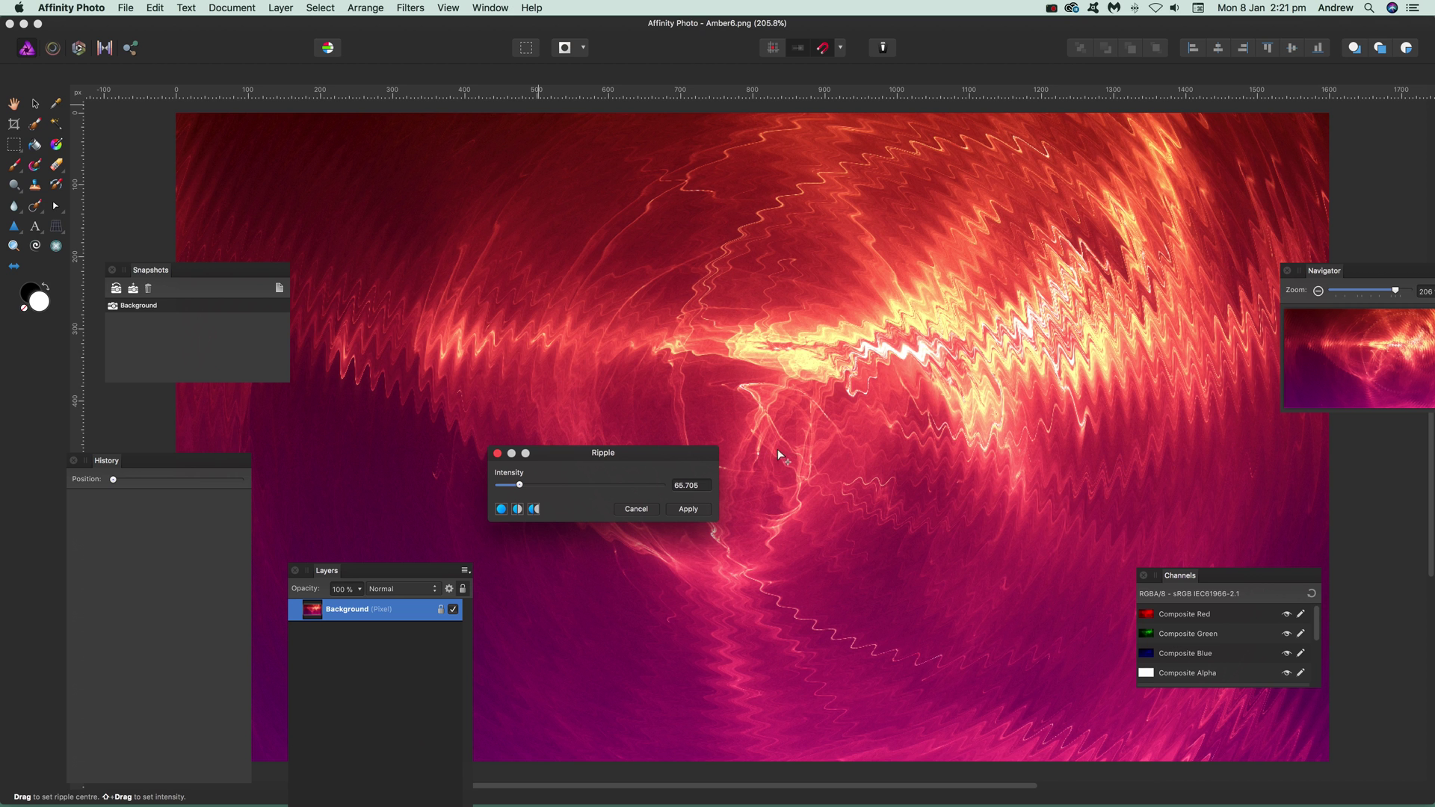
{"action": "left_click_drag", "start_coordinate": [778, 449], "coordinate": [1036, 686]}
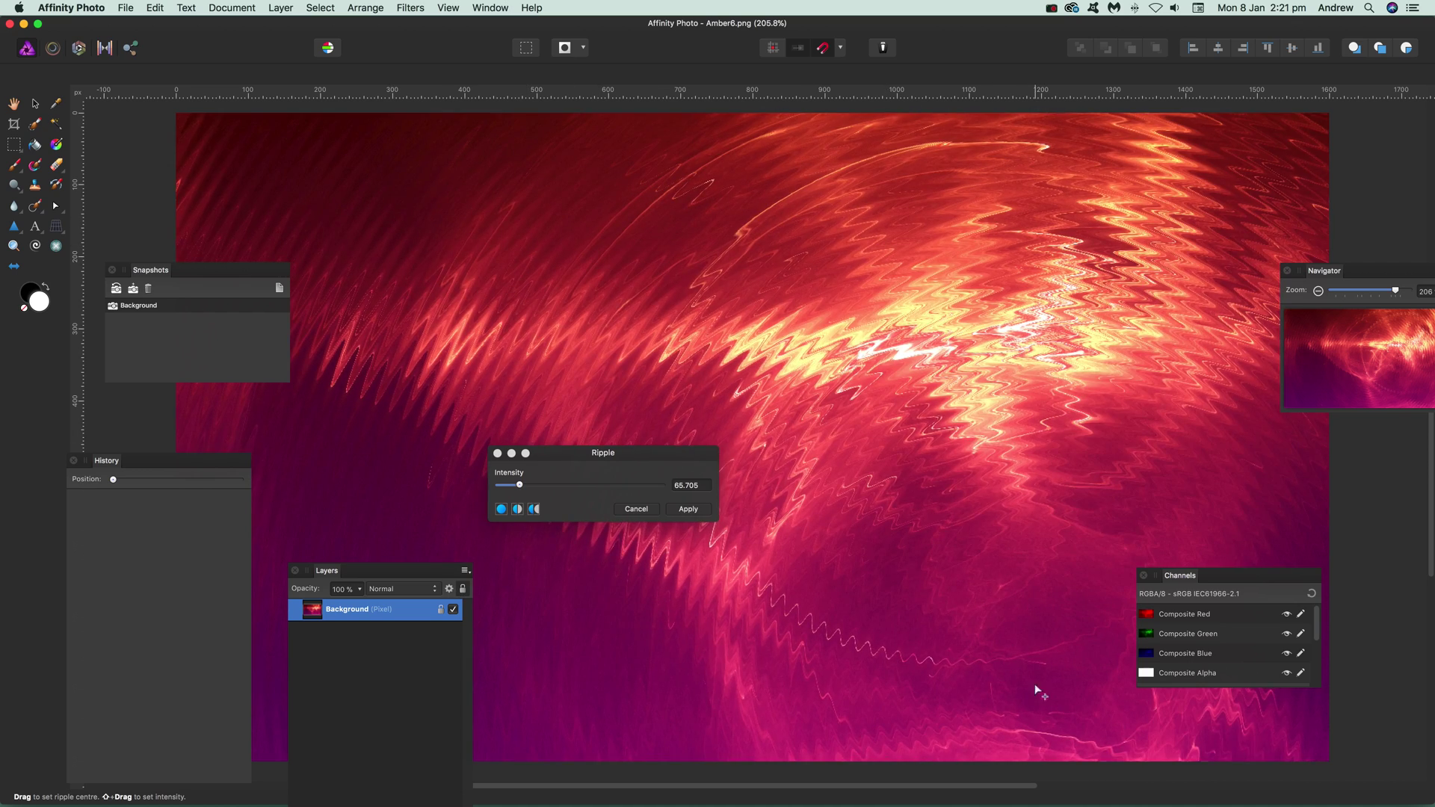
{"action": "left_click", "coordinate": [688, 509]}
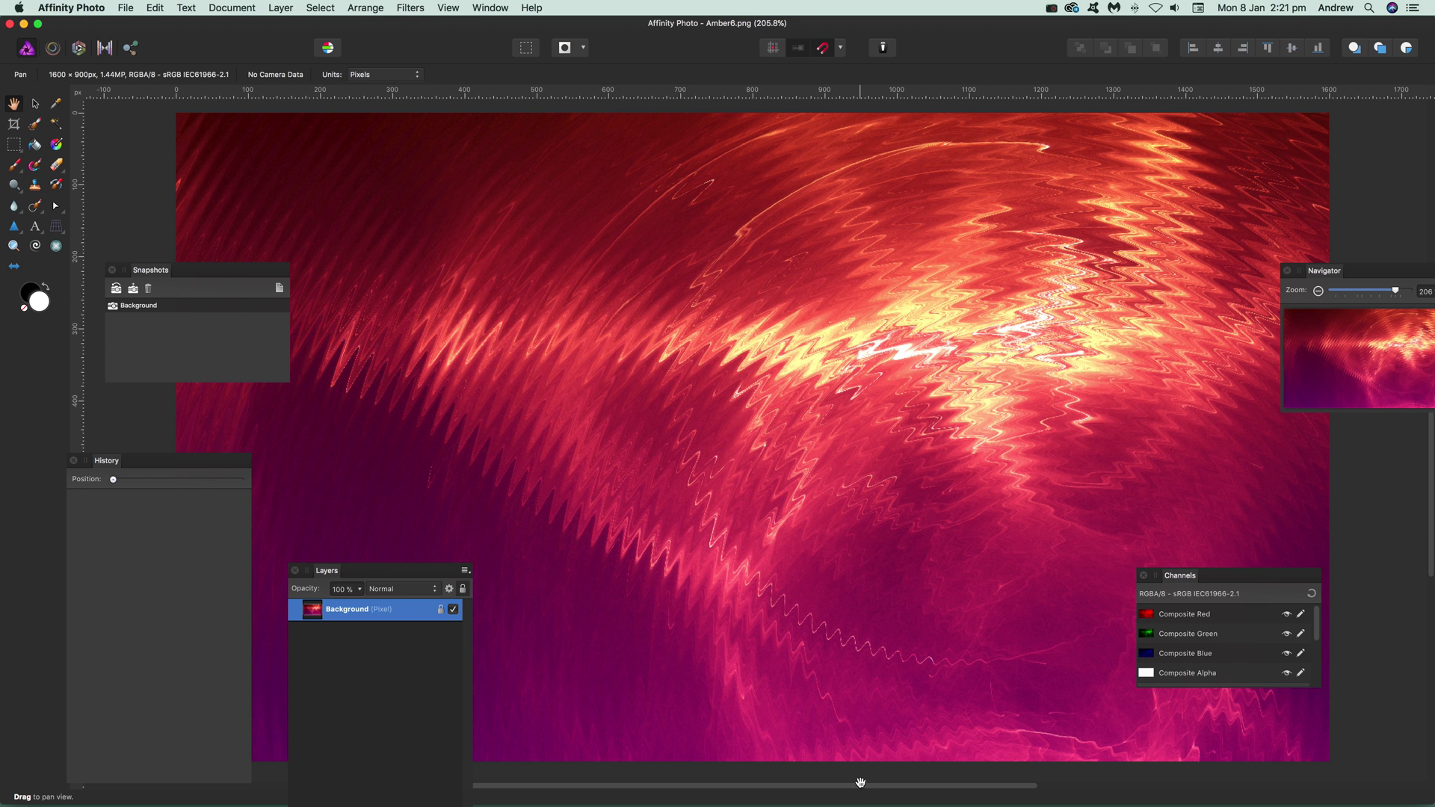
Step: Preview a second, denser Ripple over the rippled image at intensity 83.025
{"action": "left_click", "coordinate": [423, 8]}
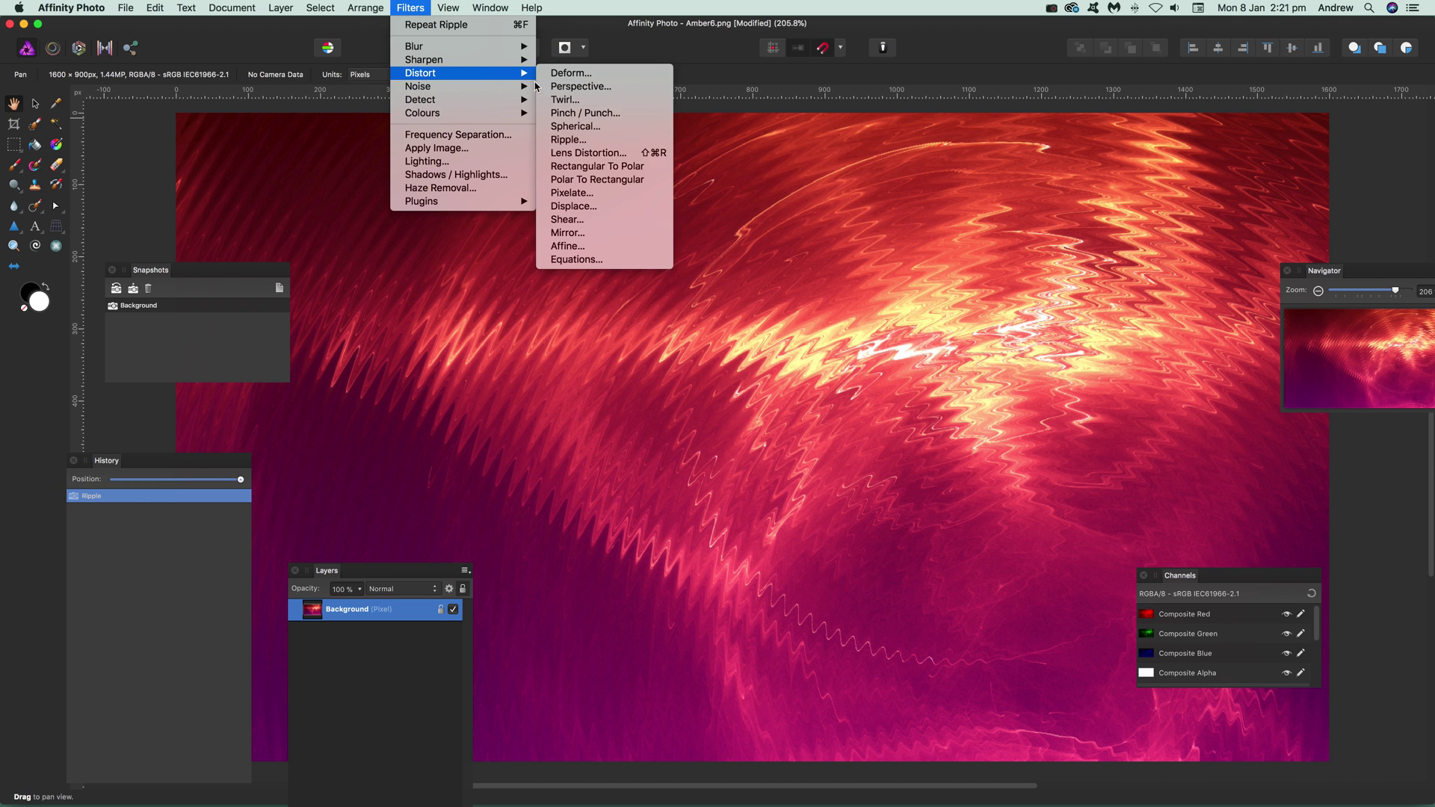
{"action": "left_click", "coordinate": [591, 140]}
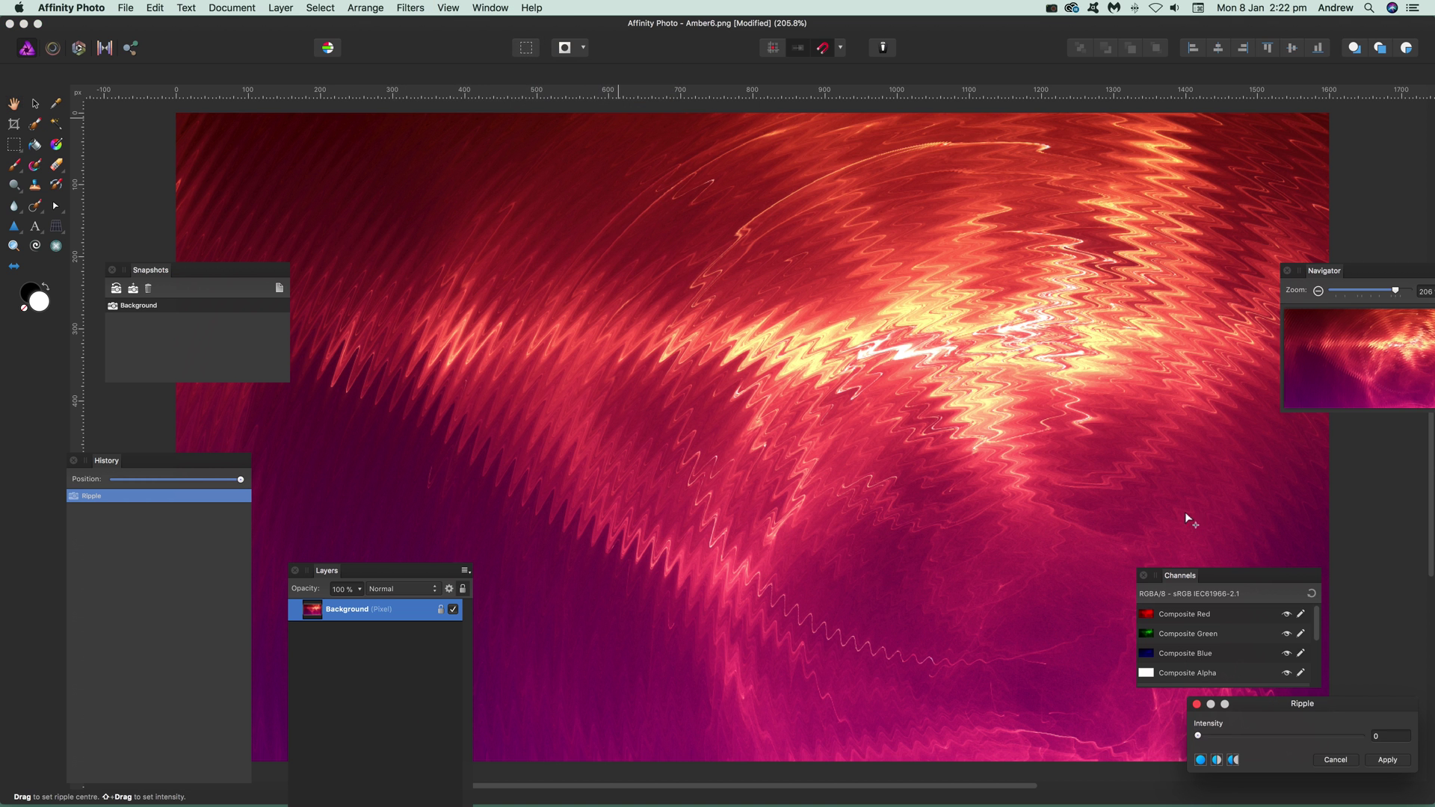
{"action": "left_click_drag", "start_coordinate": [1277, 699], "coordinate": [783, 345]}
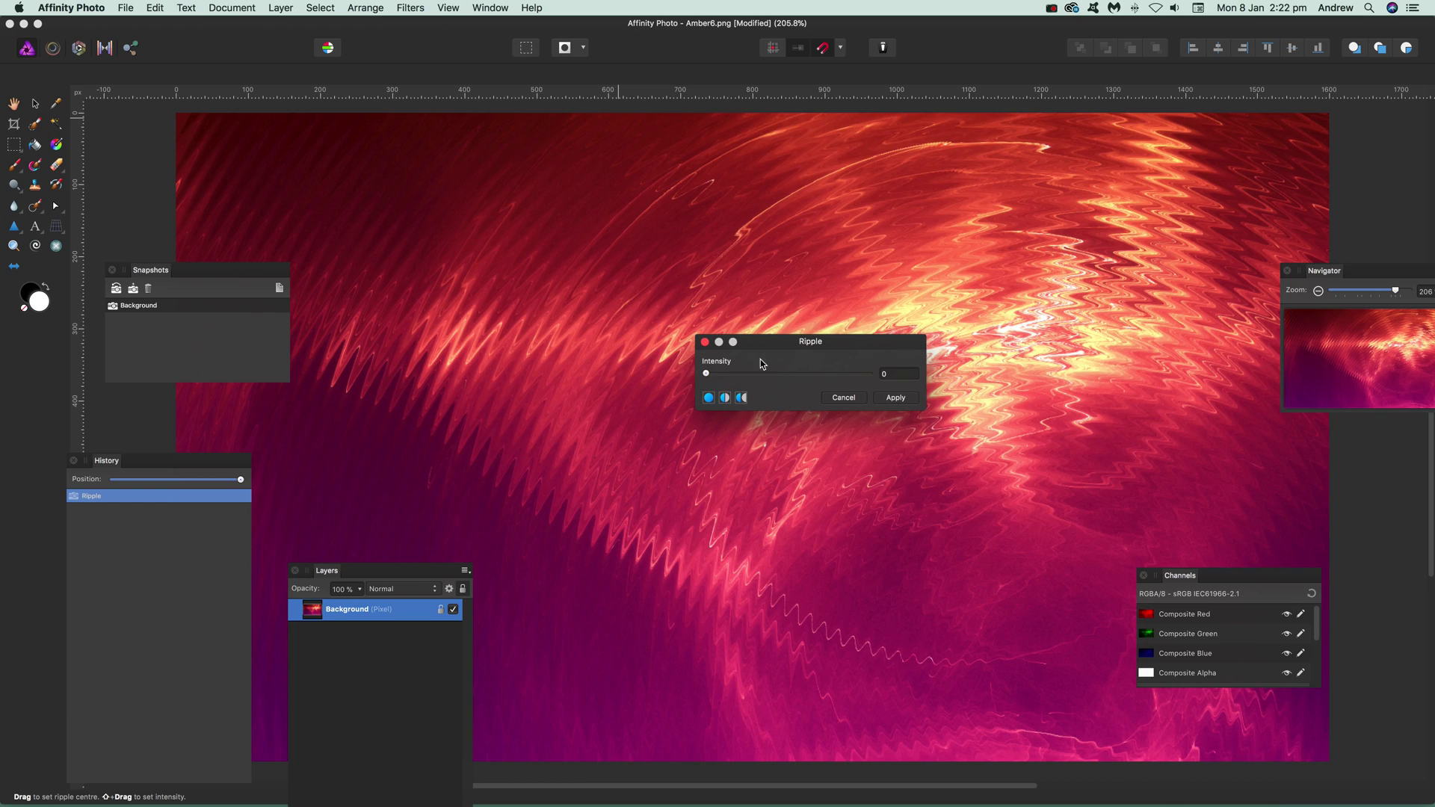
{"action": "left_click_drag", "start_coordinate": [705, 373], "coordinate": [721, 373]}
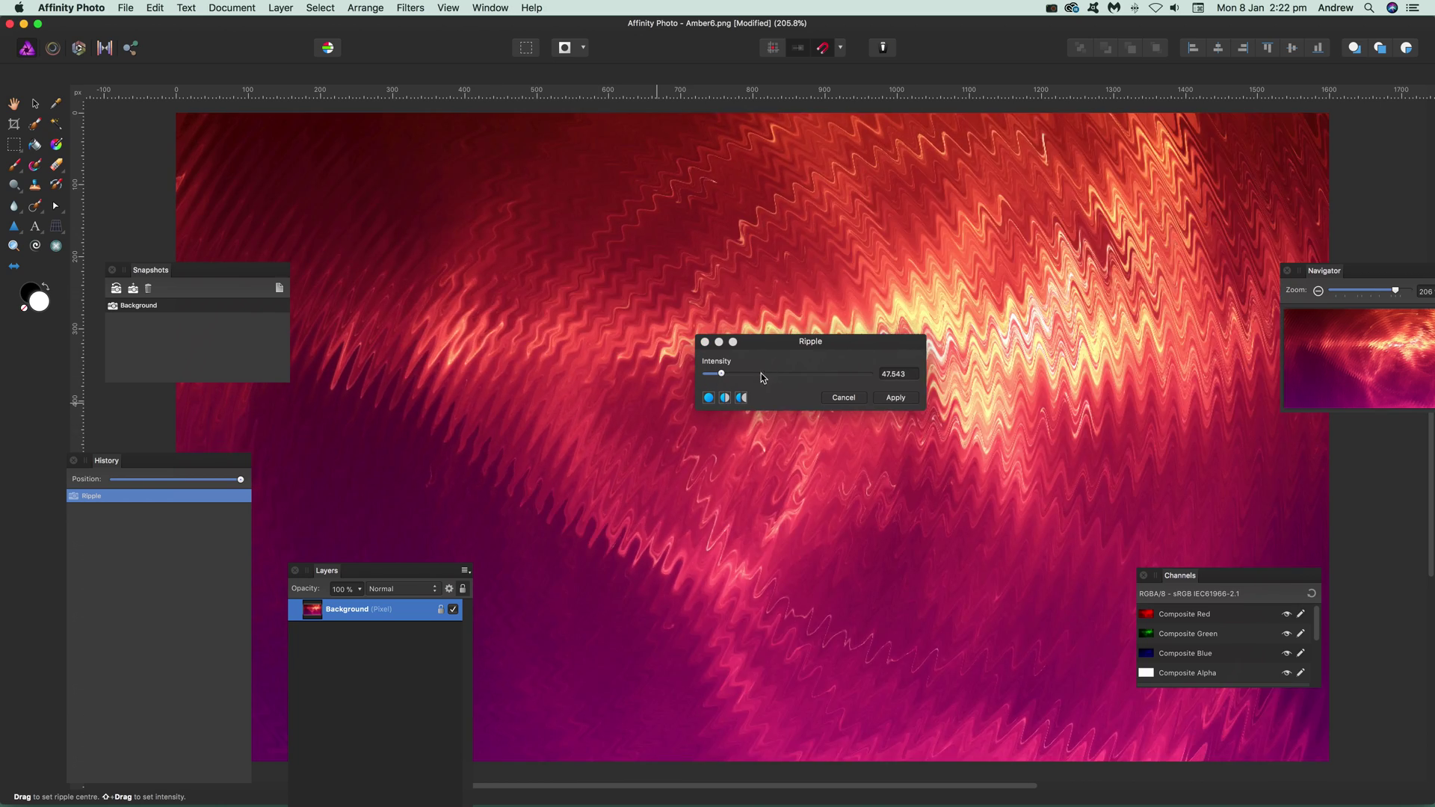
{"action": "left_click_drag", "start_coordinate": [722, 374], "coordinate": [732, 373]}
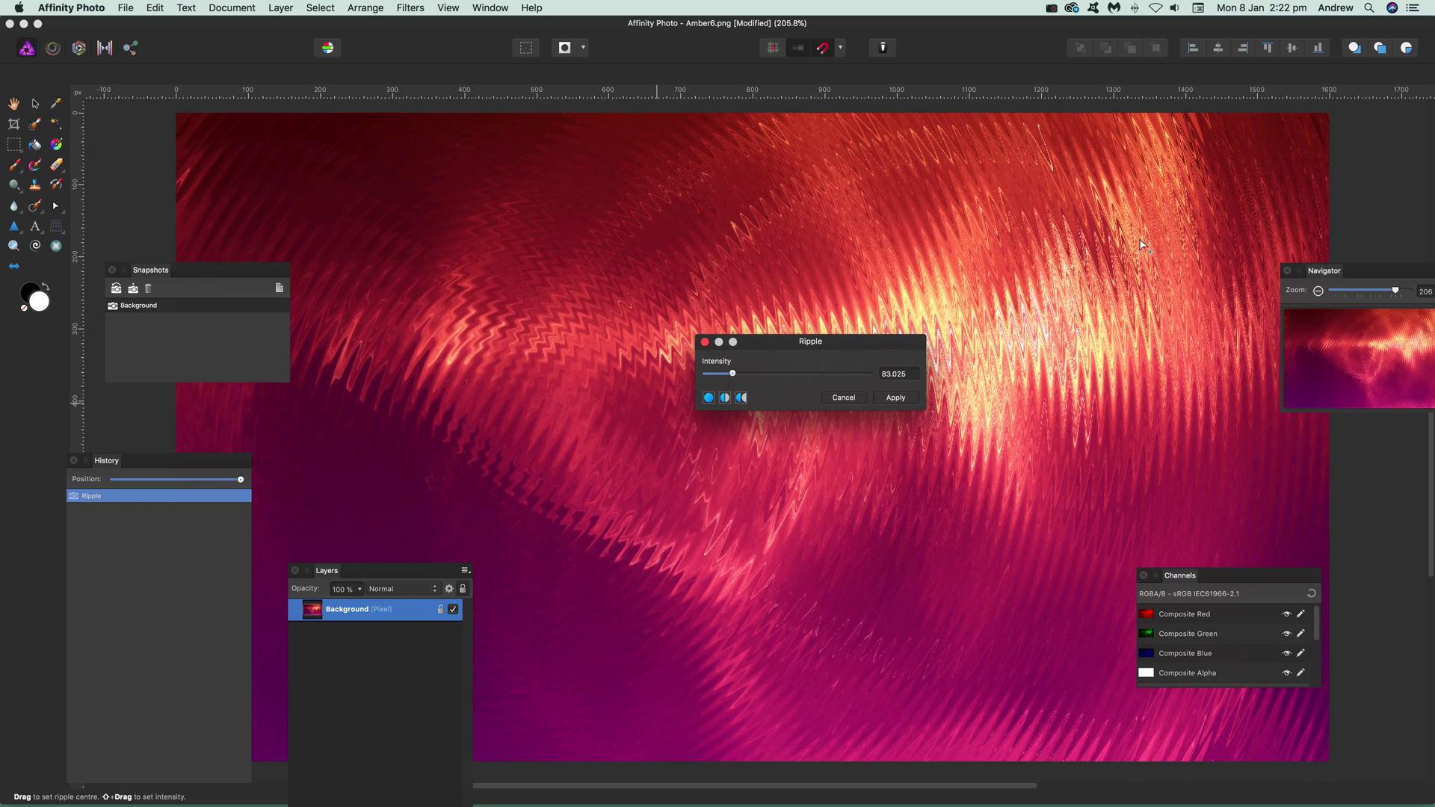
Step: Apply the second ripple, then rewind History to the original unrippled fractal
{"action": "left_click", "coordinate": [914, 399]}
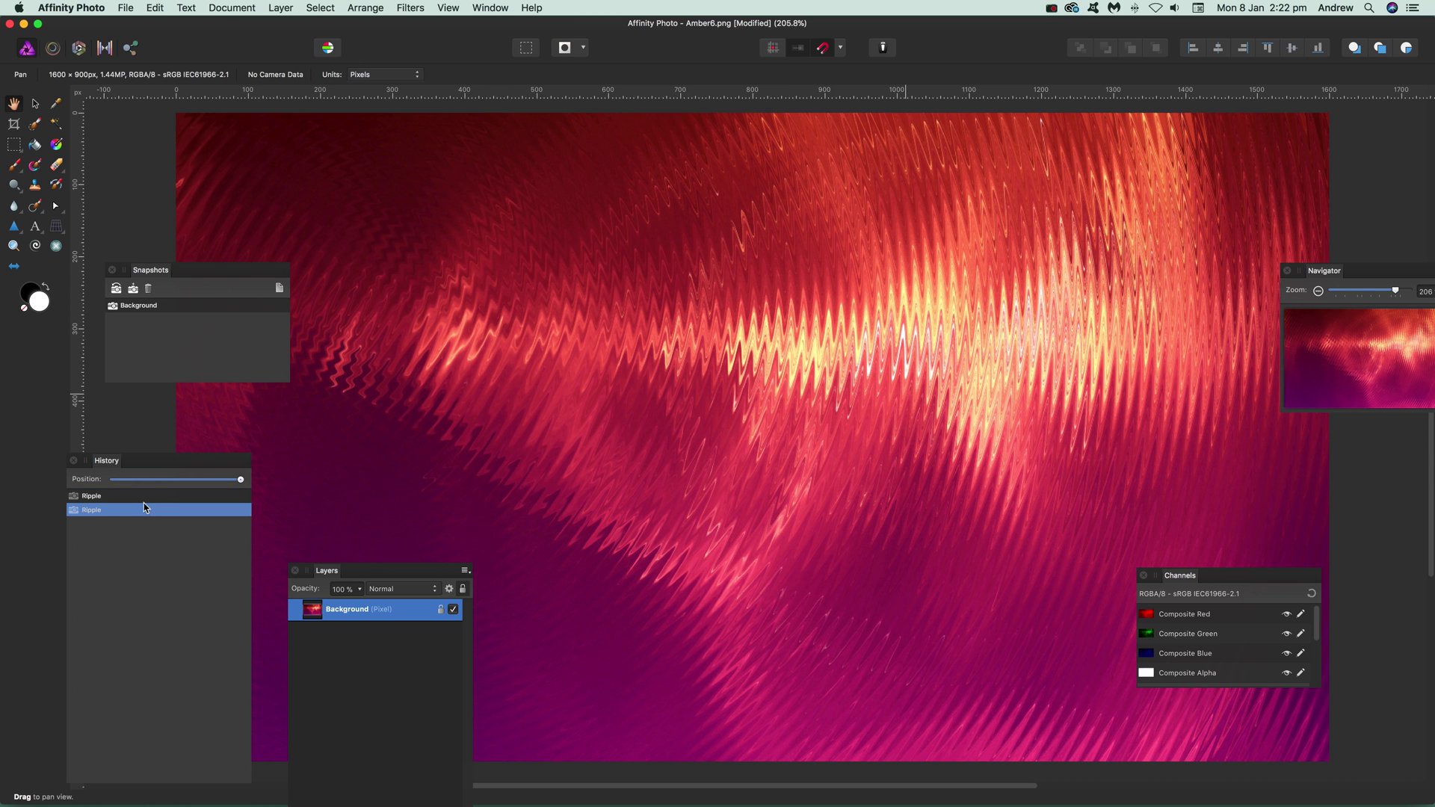
{"action": "left_click", "coordinate": [165, 481]}
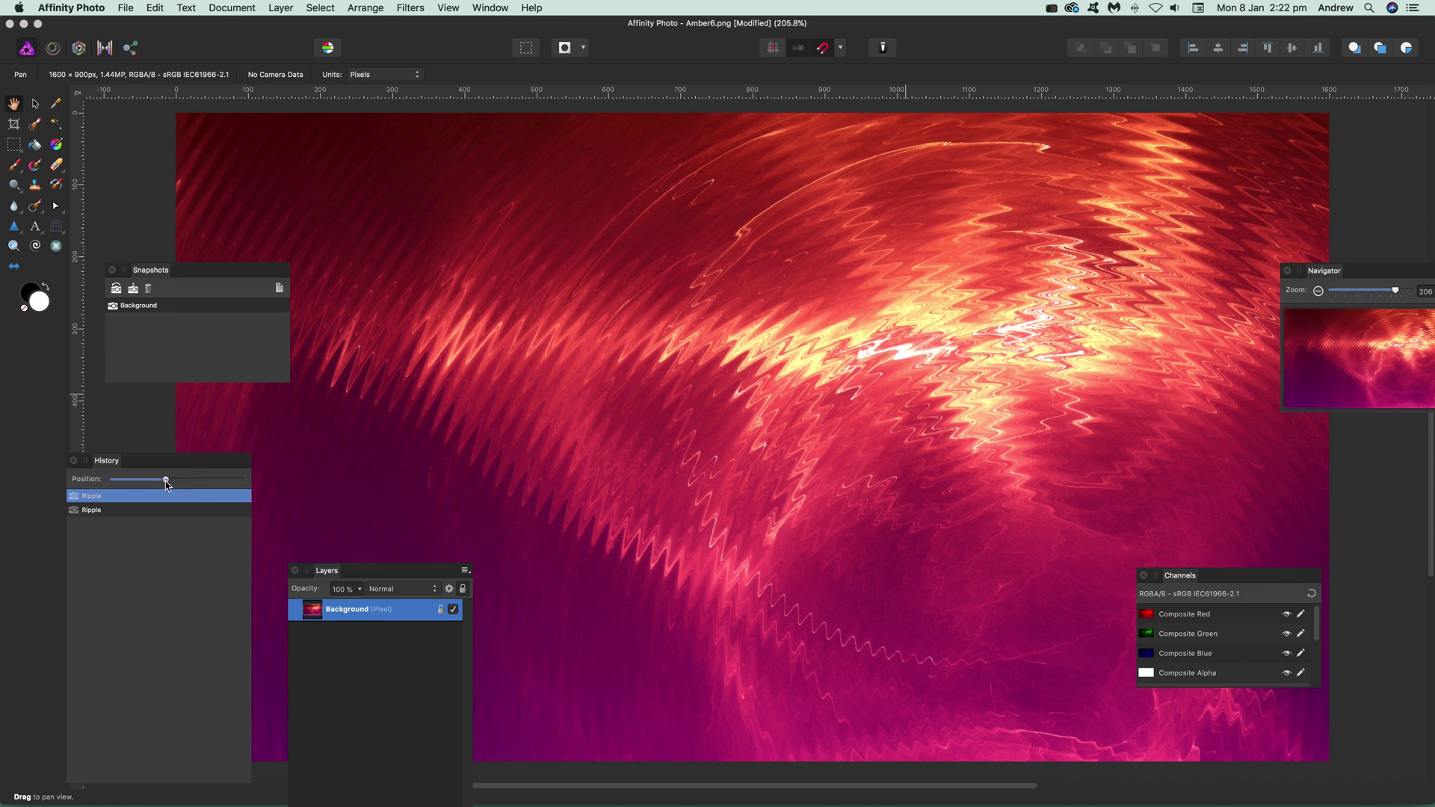
{"action": "left_click_drag", "start_coordinate": [161, 486], "coordinate": [110, 481]}
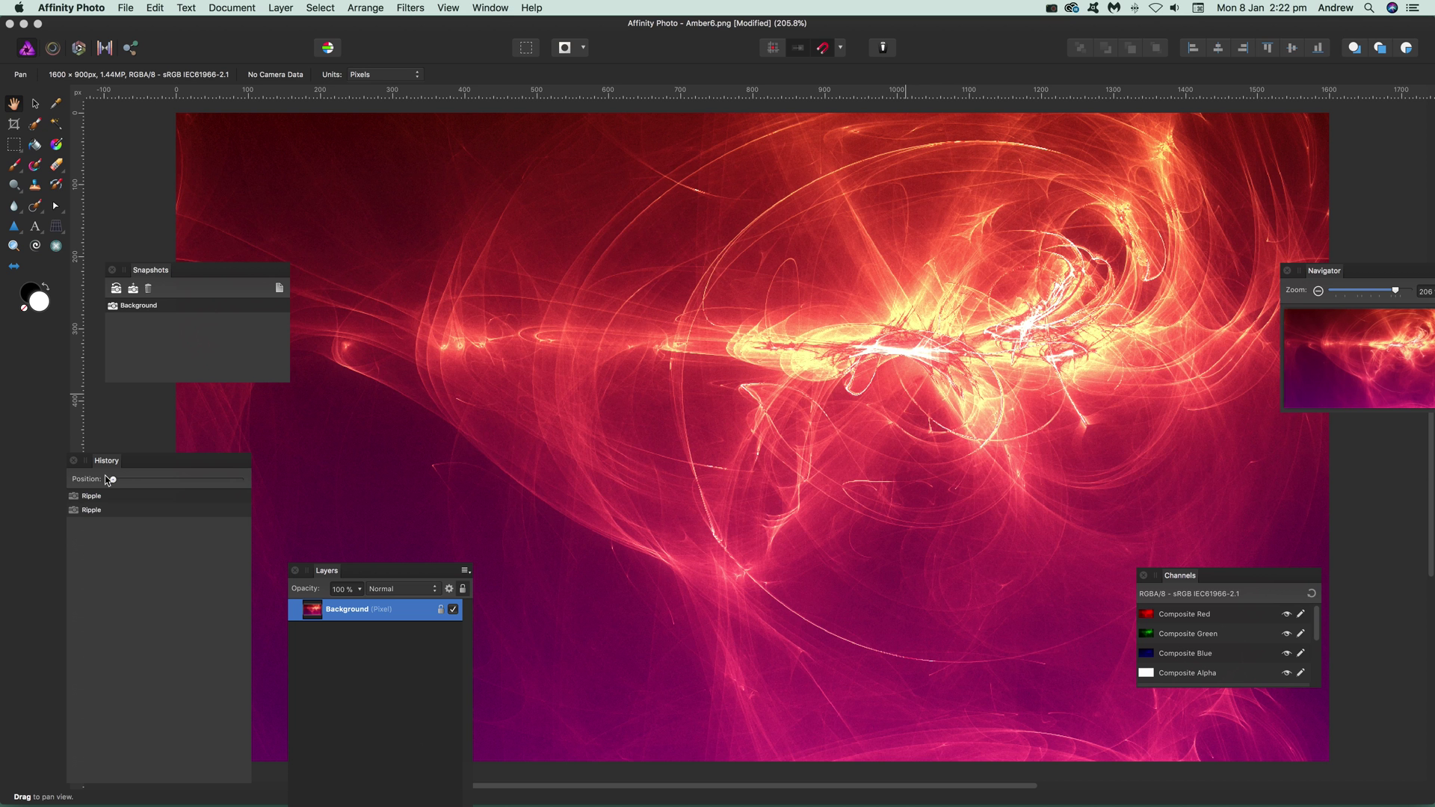
Step: Add a live Ripple filter layer at intensity 88.942 and bring up its blend modes
{"action": "left_click", "coordinate": [273, 7]}
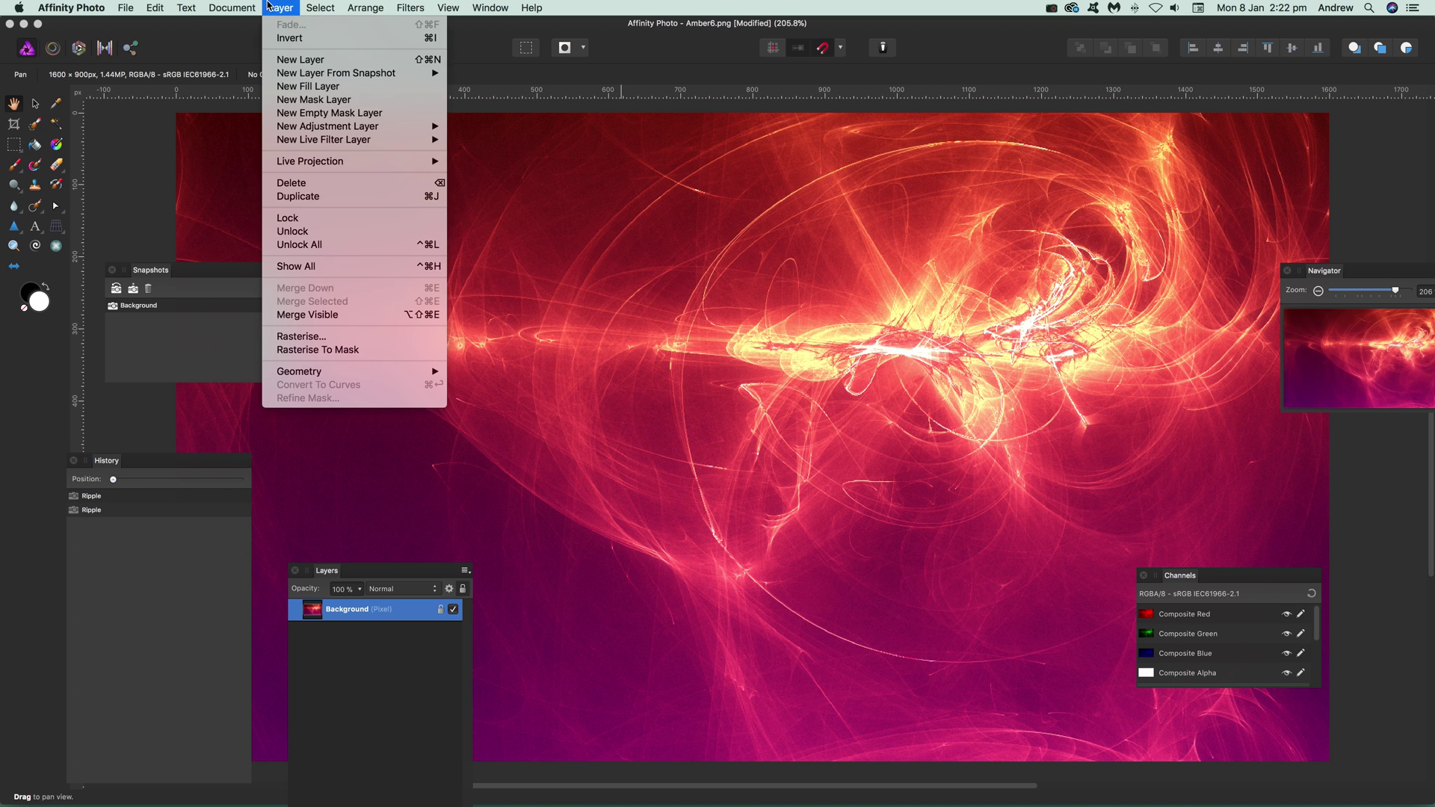
{"action": "mouse_move", "coordinate": [299, 142]}
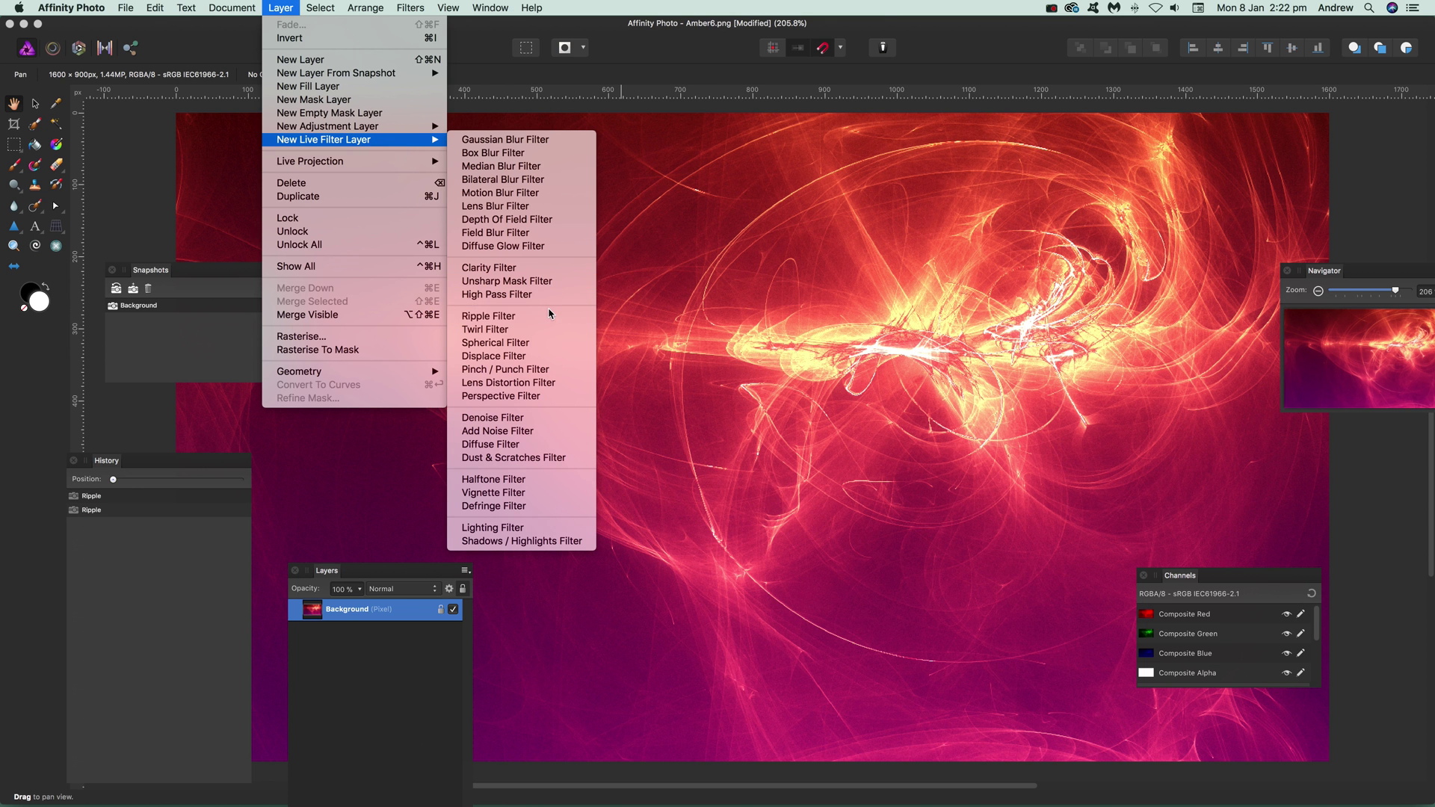
{"action": "left_click", "coordinate": [531, 315]}
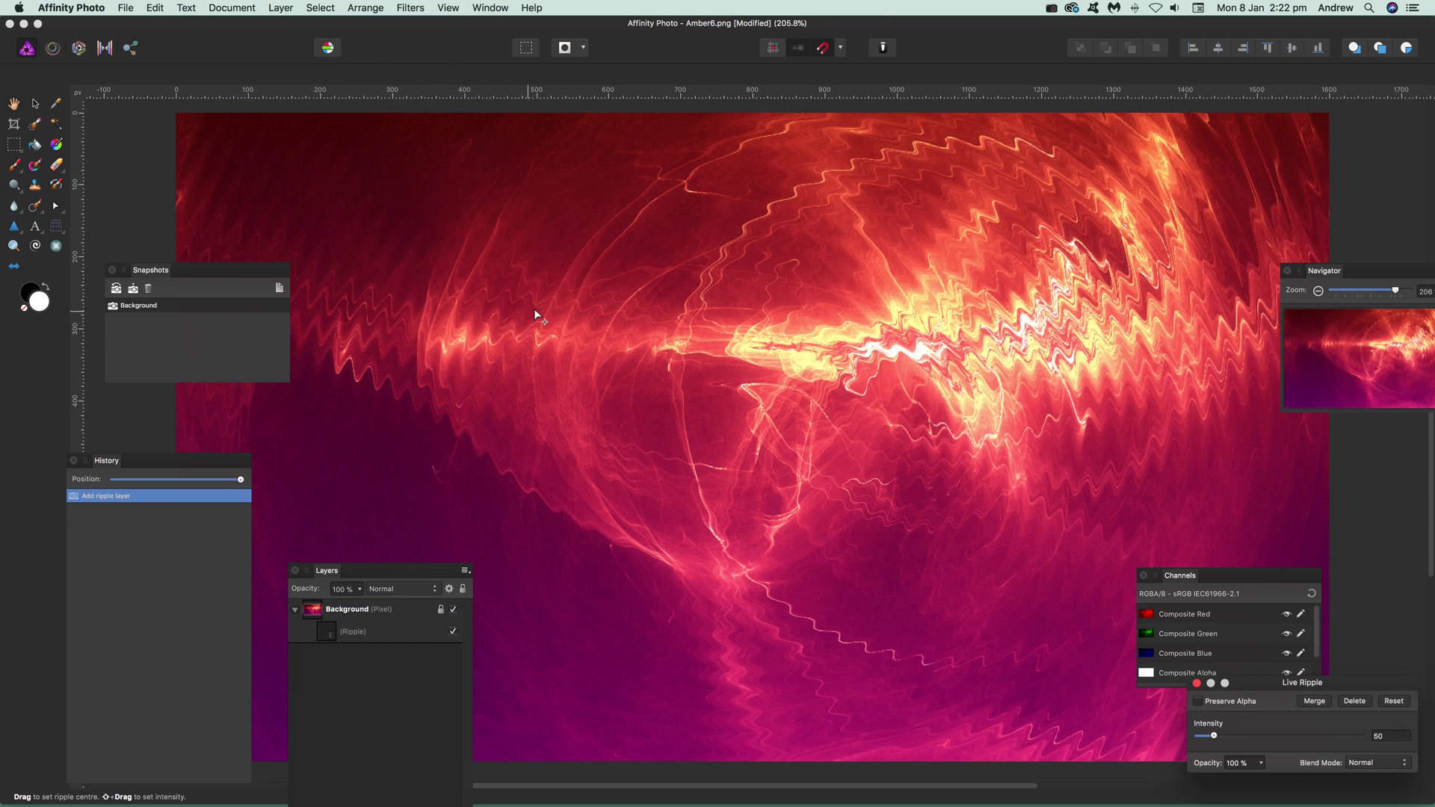
{"action": "left_click_drag", "start_coordinate": [1214, 739], "coordinate": [1229, 736]}
{"action": "left_click_drag", "start_coordinate": [1288, 690], "coordinate": [740, 467]}
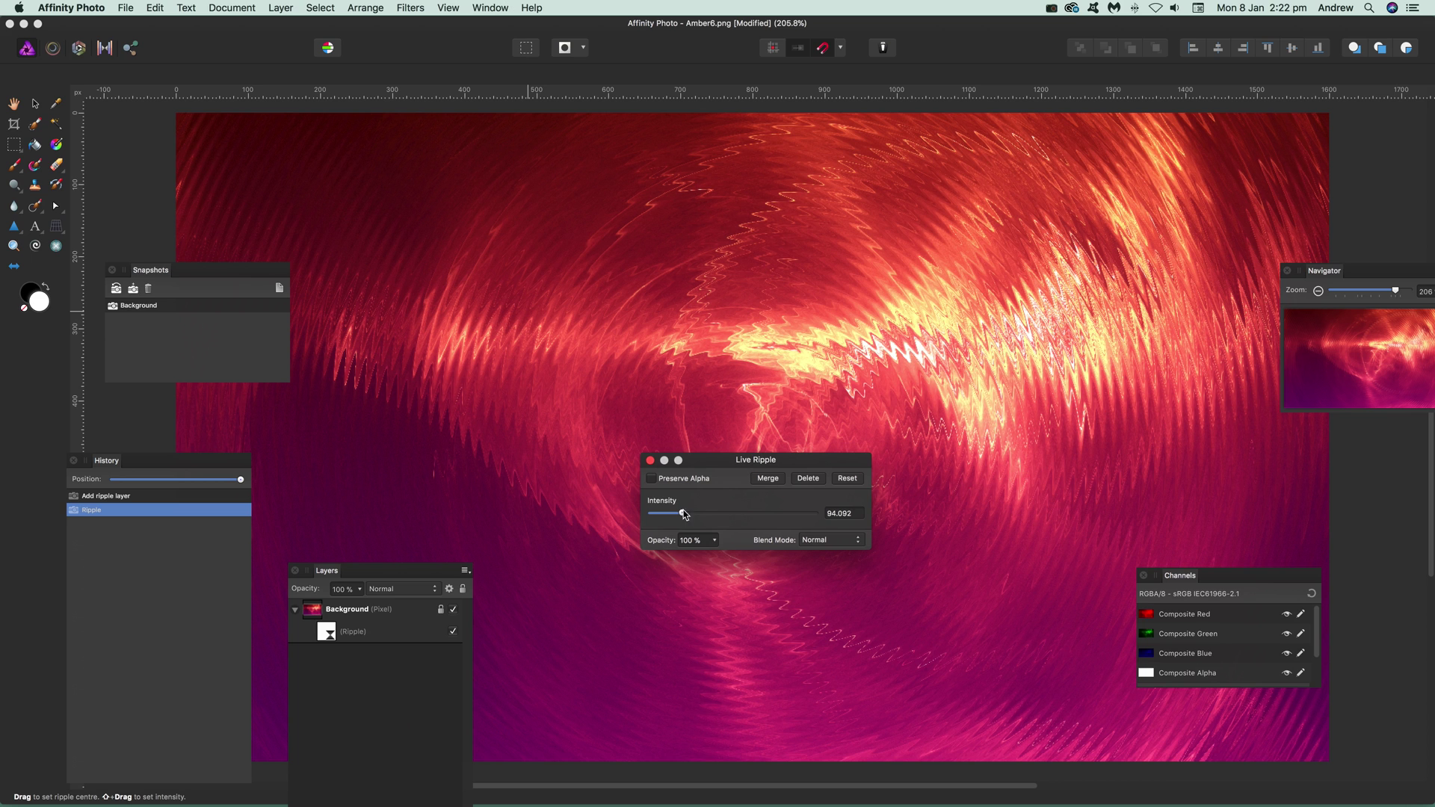
{"action": "left_click_drag", "start_coordinate": [691, 517], "coordinate": [687, 522]}
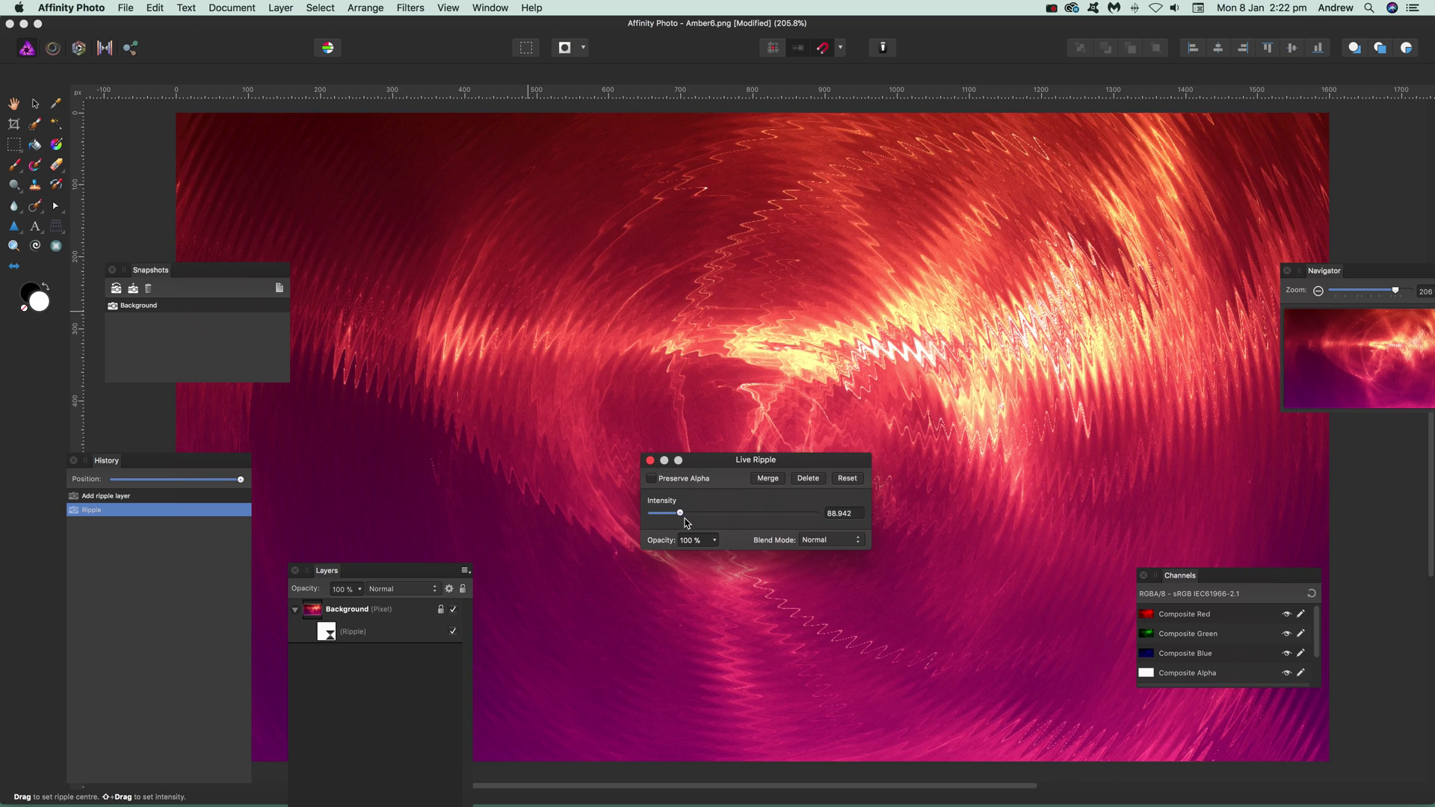
{"action": "left_click", "coordinate": [815, 540]}
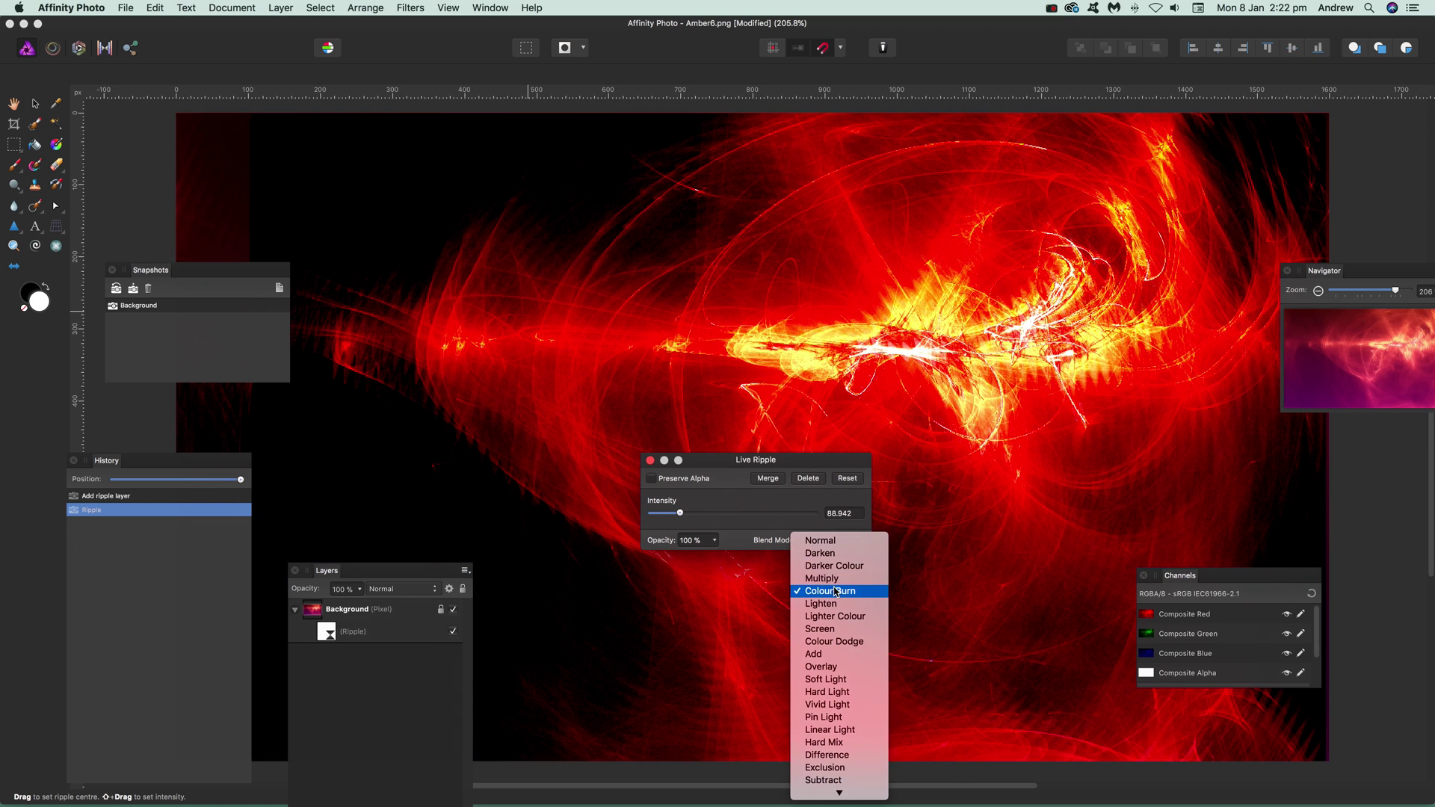
Step: Set the live ripple to Colour Burn, 62% opacity and intensity 123.606
{"action": "left_click", "coordinate": [835, 591]}
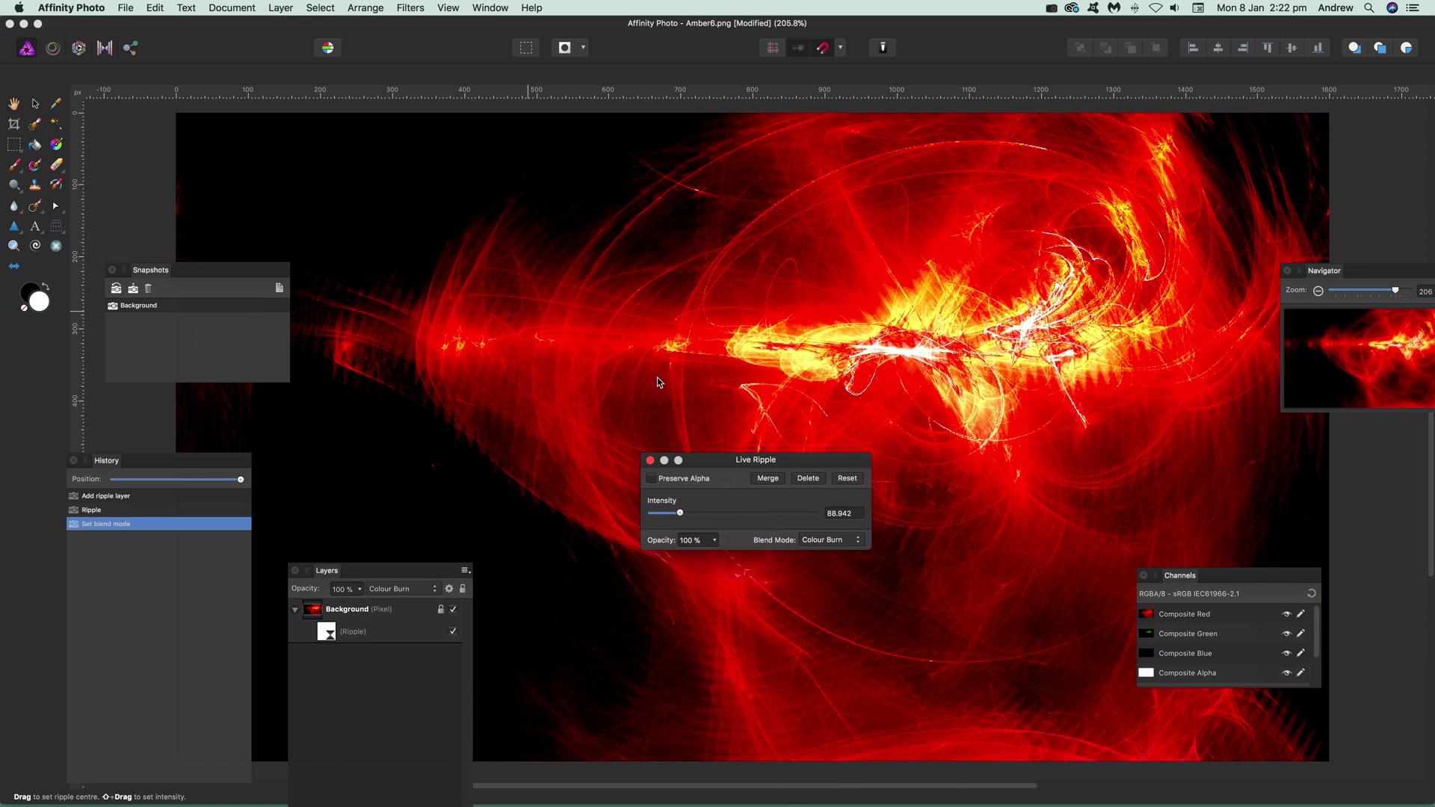
{"action": "left_click", "coordinate": [715, 540]}
{"action": "left_click_drag", "start_coordinate": [716, 557], "coordinate": [672, 557]}
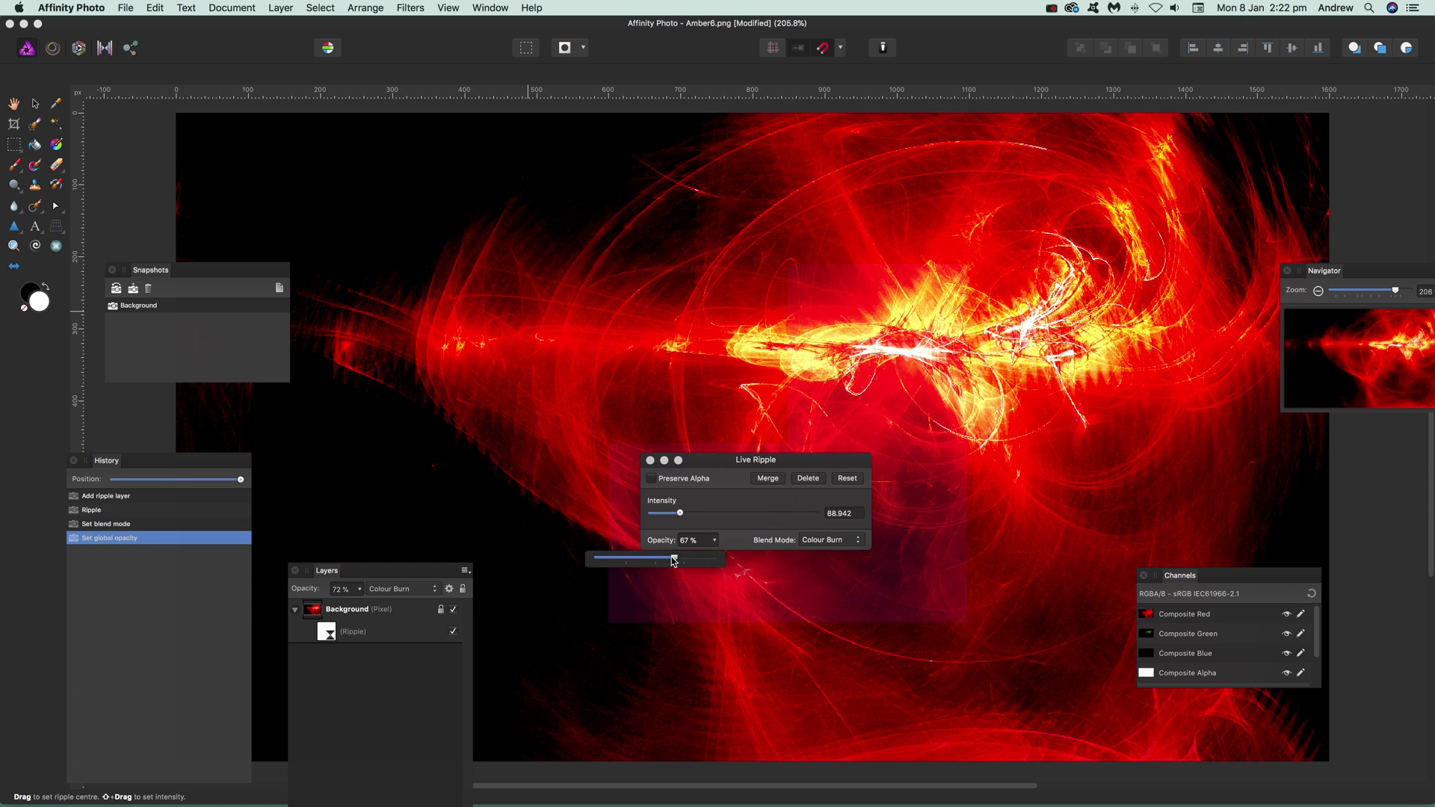
{"action": "left_click", "coordinate": [690, 513]}
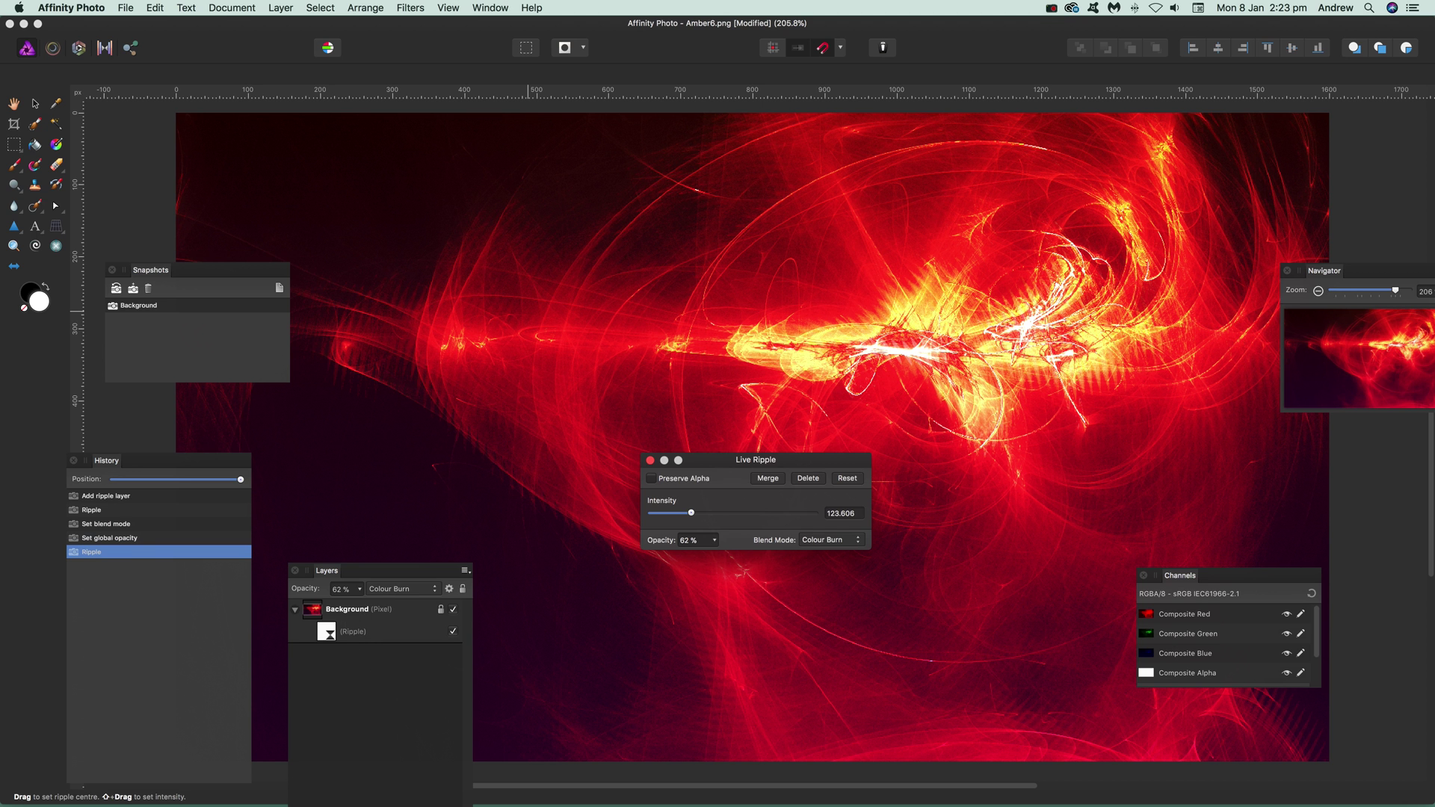
{"action": "left_click", "coordinate": [650, 460]}
Step: Restore the Ripple layer's opacity to 100%, then rewind History to the original fractal
{"action": "double_click", "coordinate": [357, 633]}
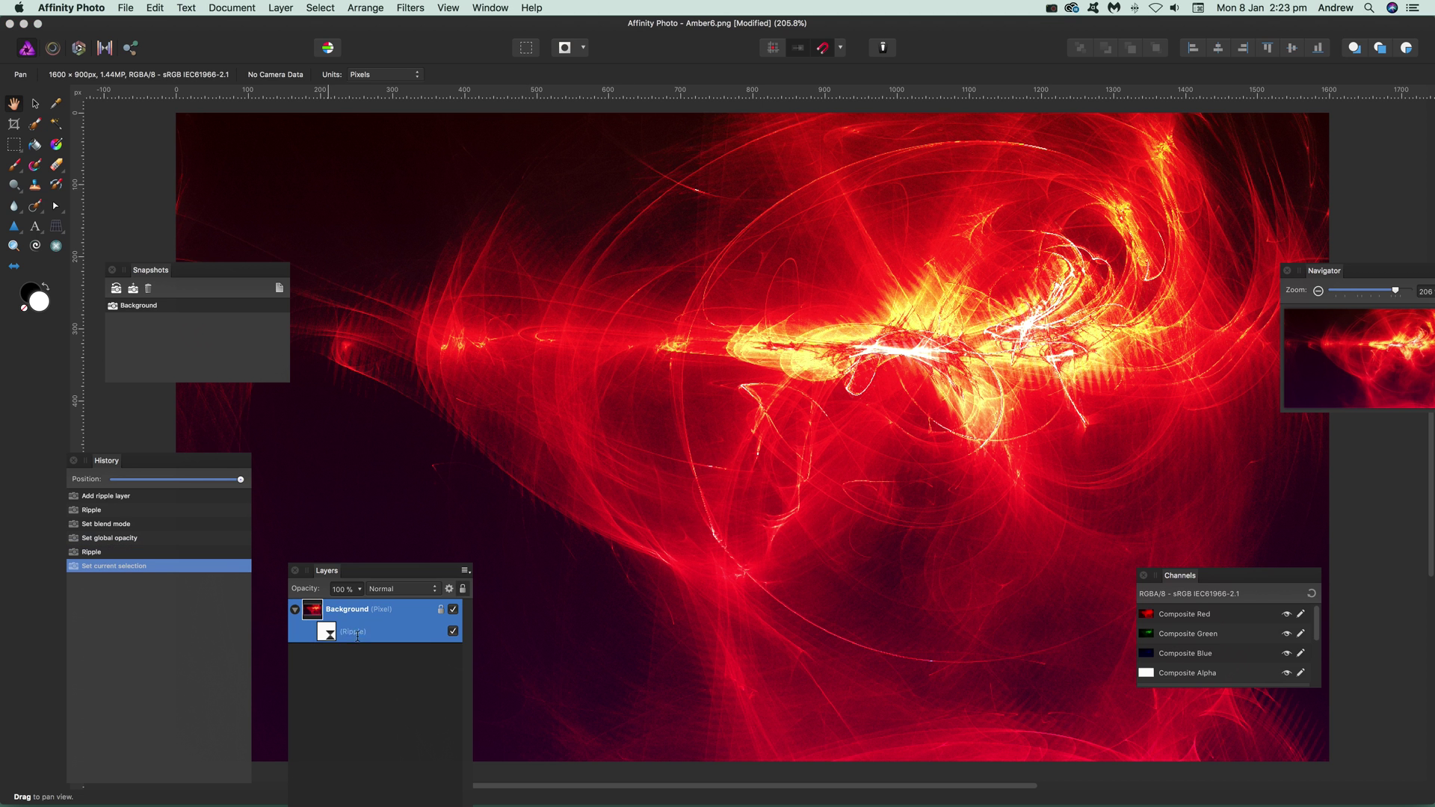
{"action": "left_click", "coordinate": [330, 636]}
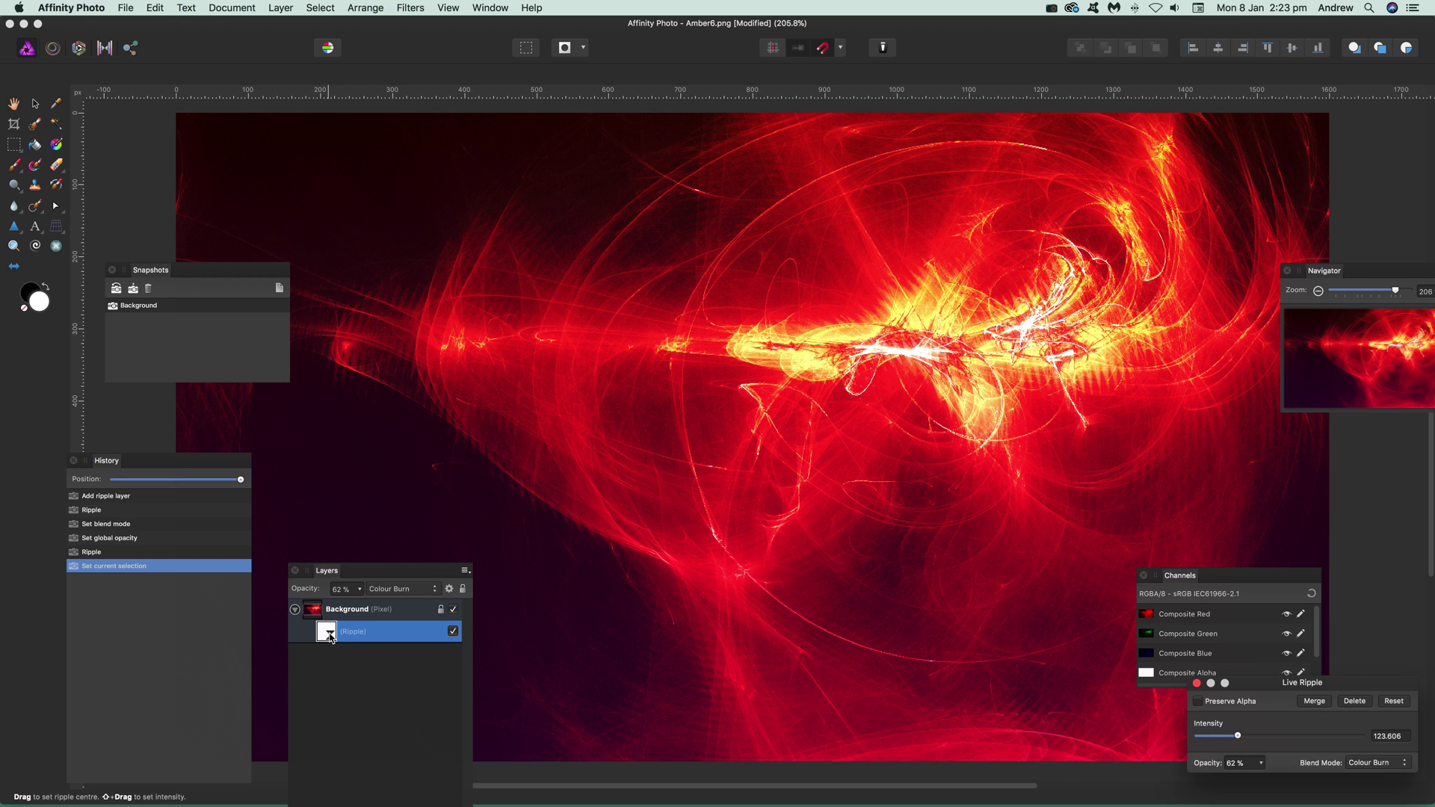
{"action": "left_click_drag", "start_coordinate": [1330, 687], "coordinate": [717, 498]}
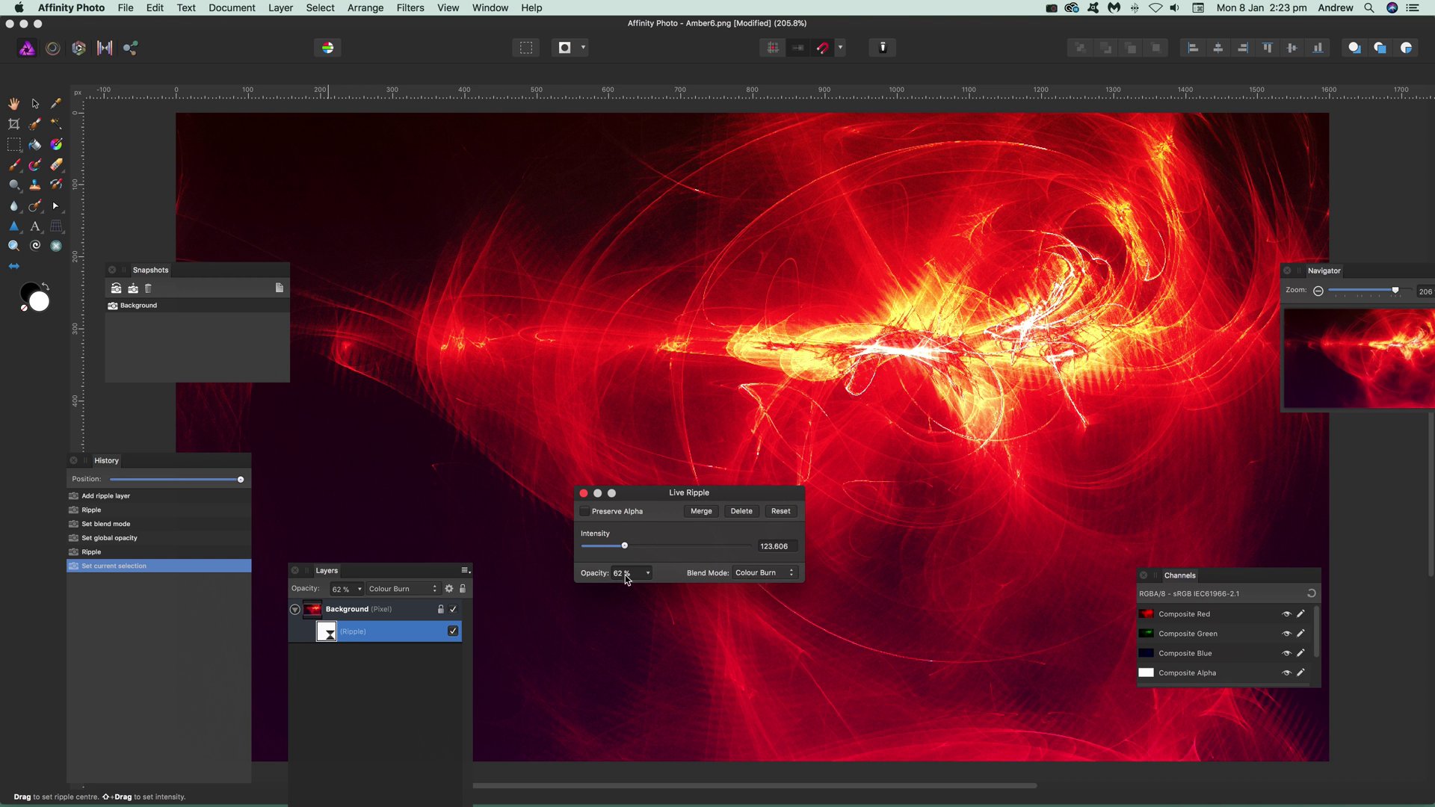
{"action": "left_click_drag", "start_coordinate": [648, 573], "coordinate": [730, 600]}
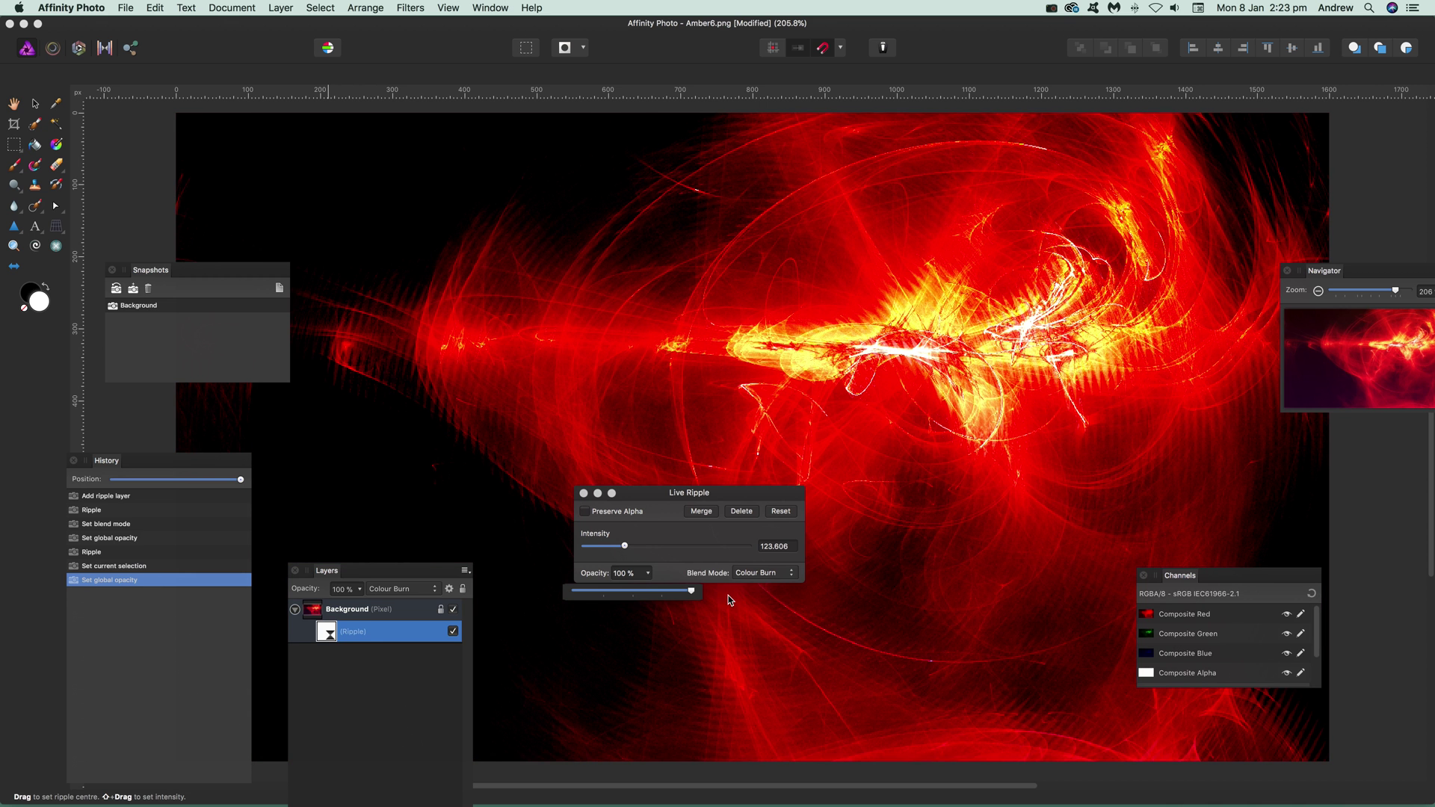
{"action": "left_click", "coordinate": [584, 494]}
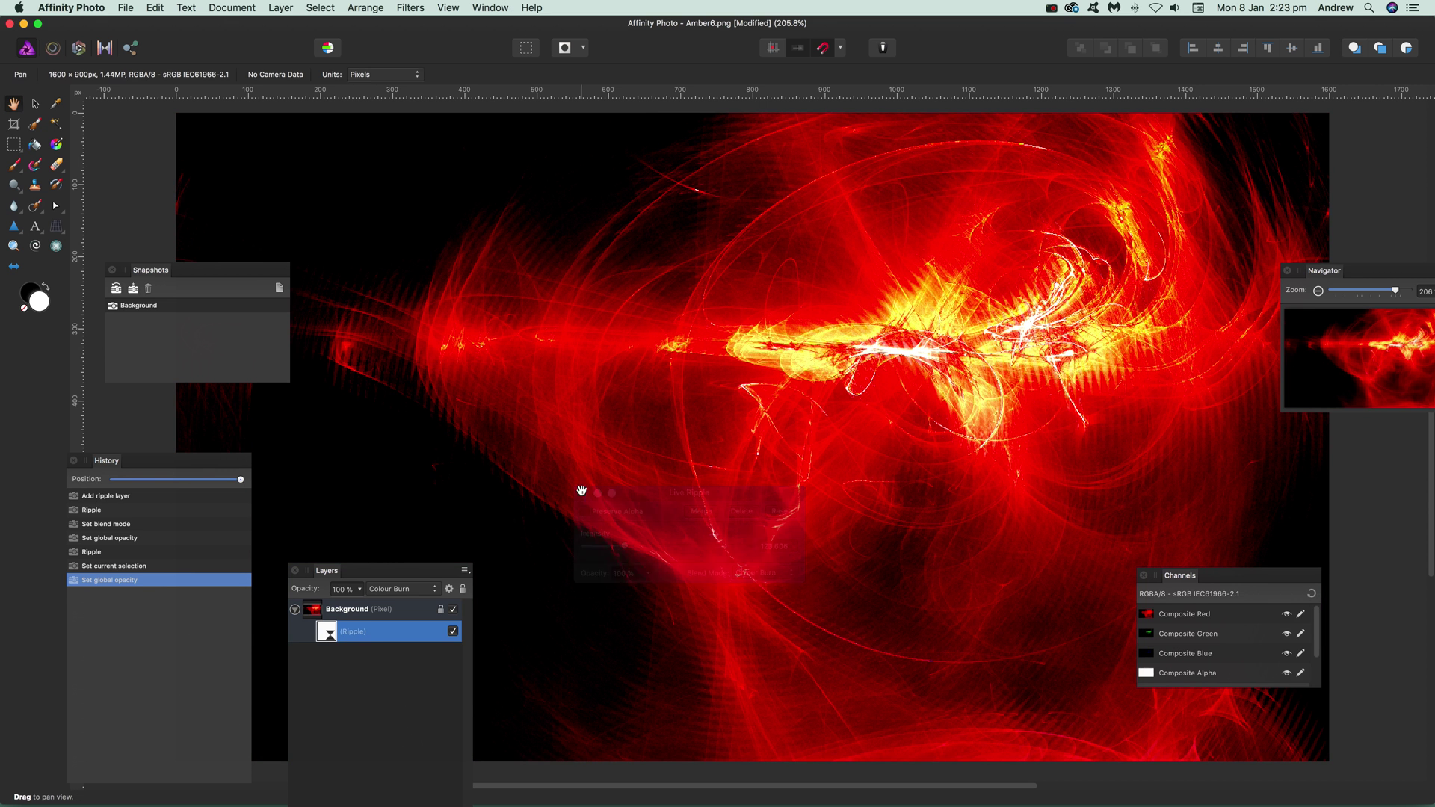
{"action": "left_click_drag", "start_coordinate": [136, 481], "coordinate": [110, 479]}
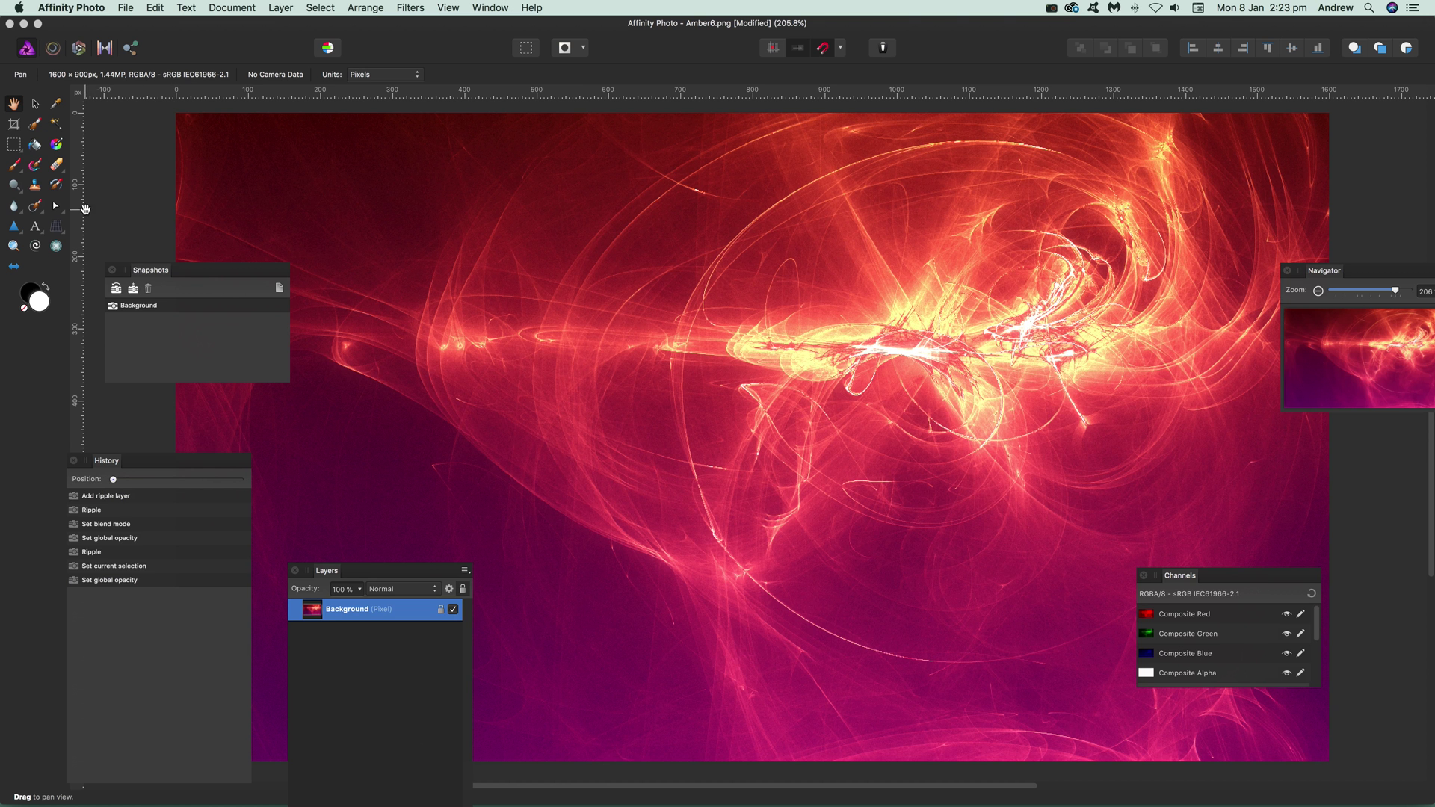
Step: Add artistic text reading 'type' on the fractal image
{"action": "left_click", "coordinate": [35, 232]}
{"action": "left_click", "coordinate": [753, 427]}
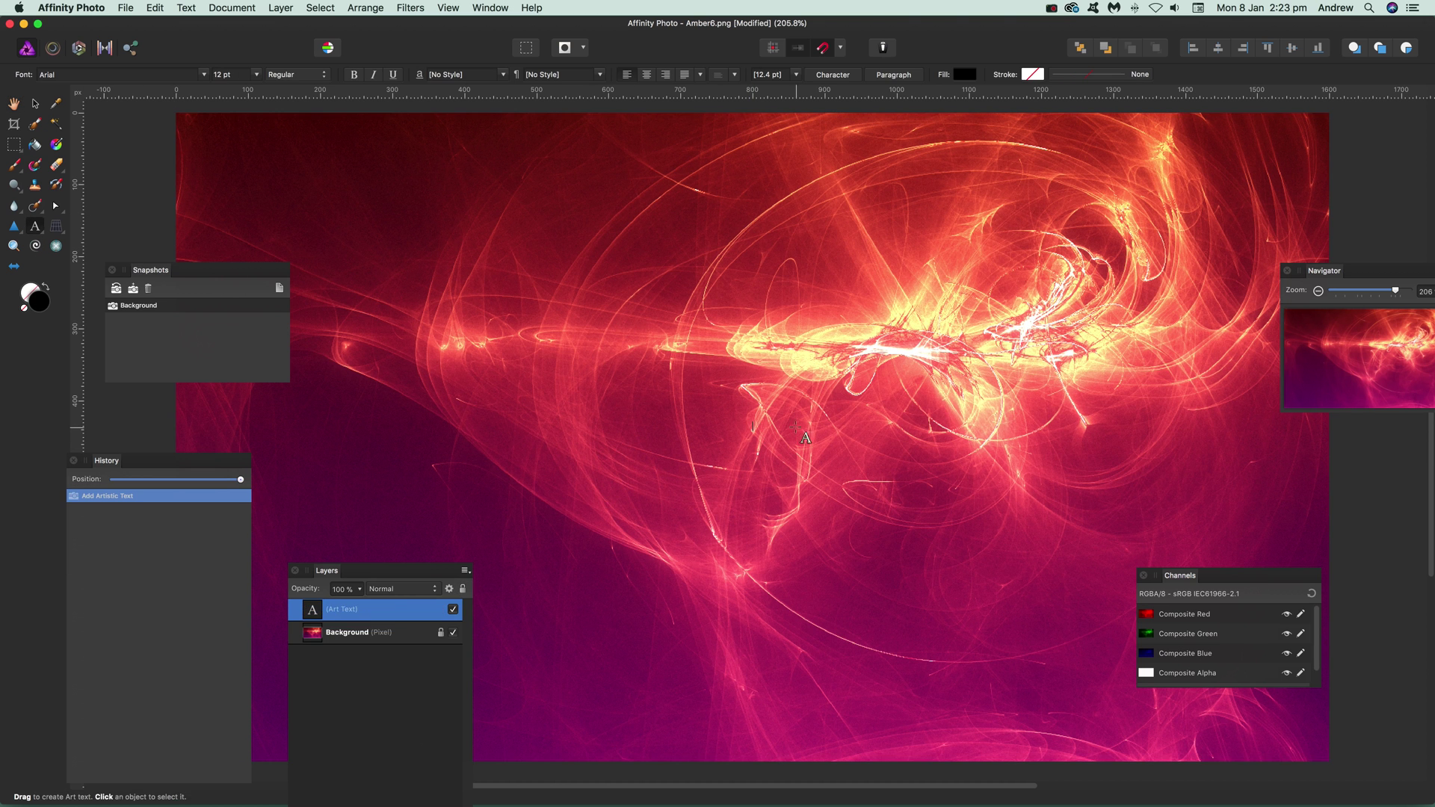
{"action": "type", "text": "type"}
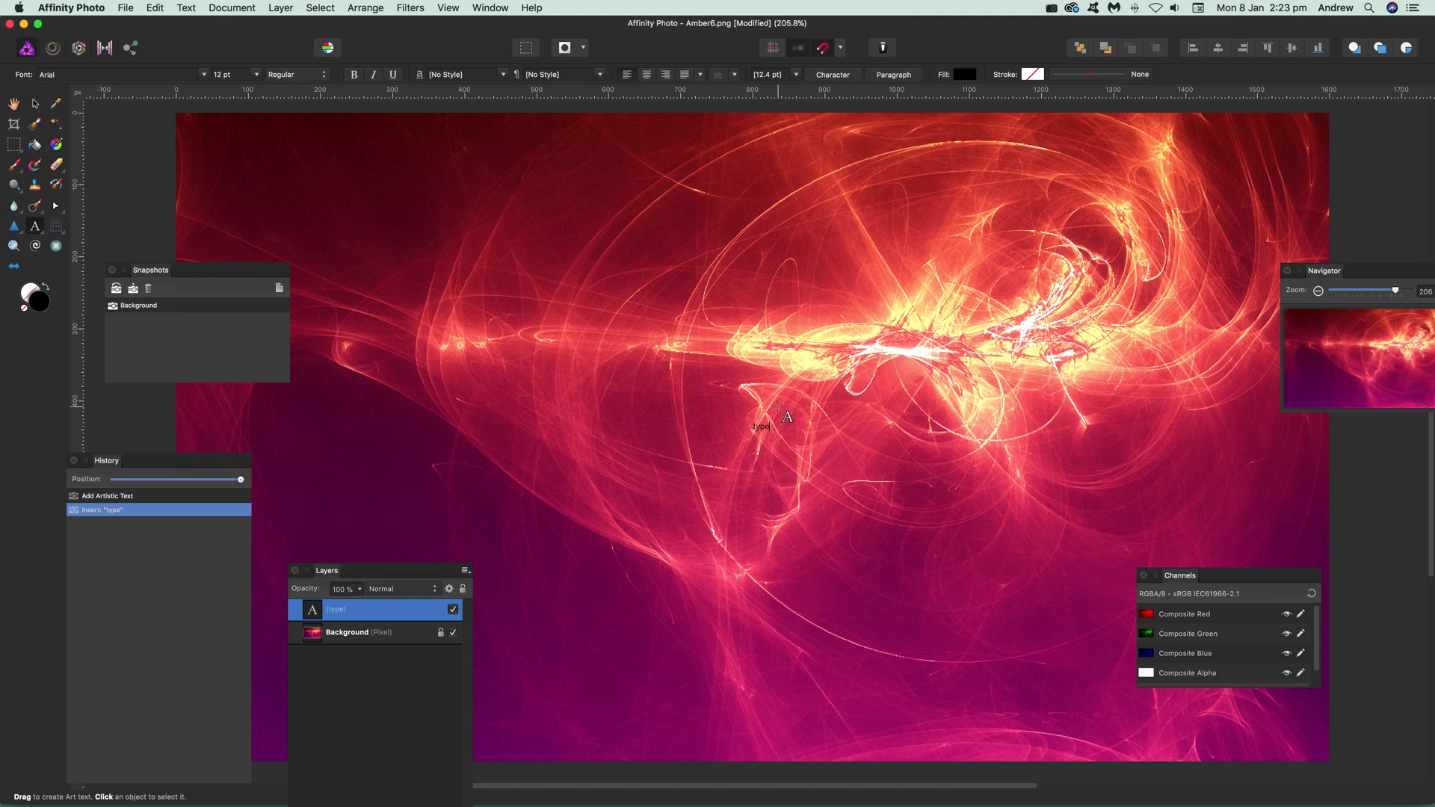
{"action": "key", "text": "Escape"}
Step: Scale the text to about 571 pt across the upper middle of the image
{"action": "left_click", "coordinate": [35, 103]}
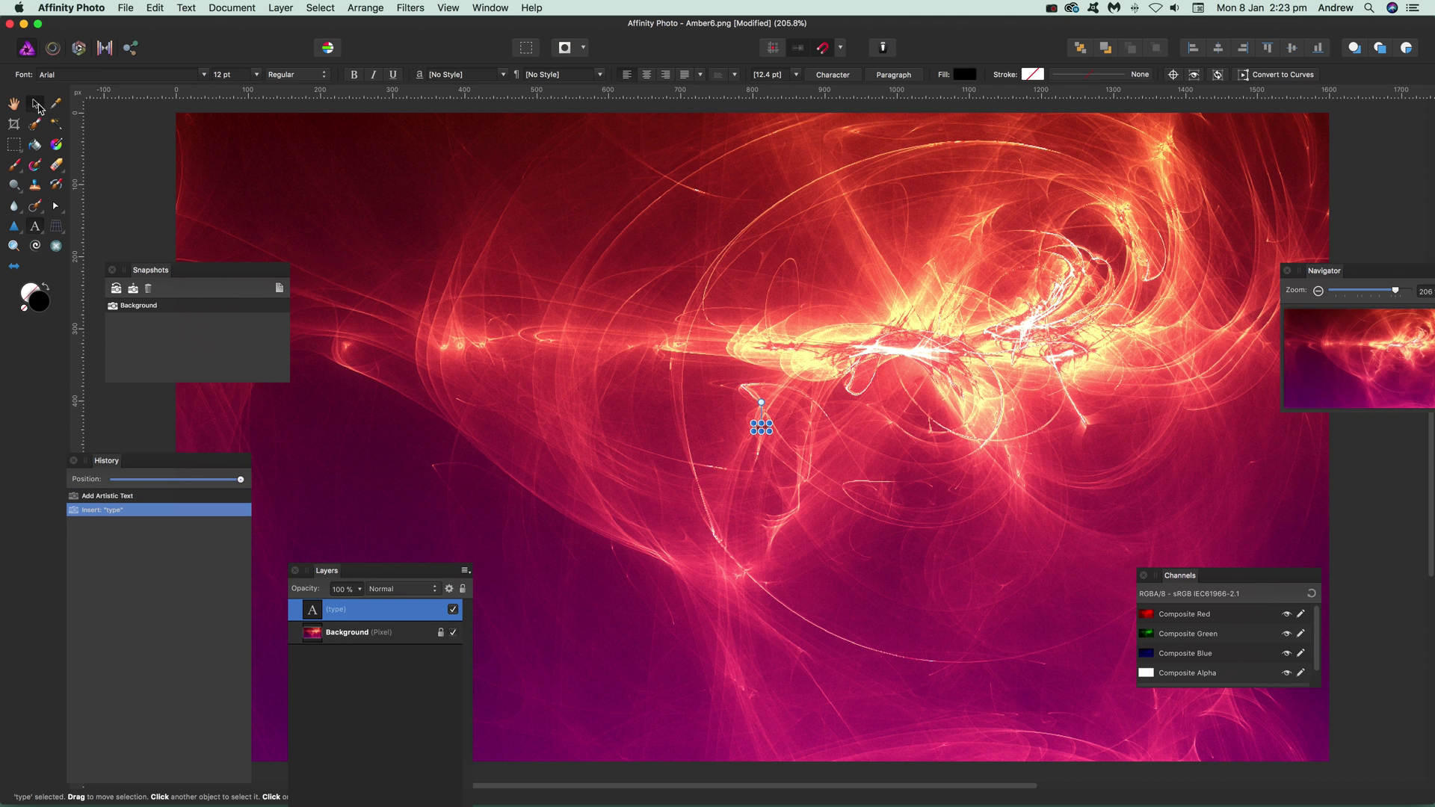
{"action": "left_click_drag", "start_coordinate": [771, 433], "coordinate": [1180, 711]}
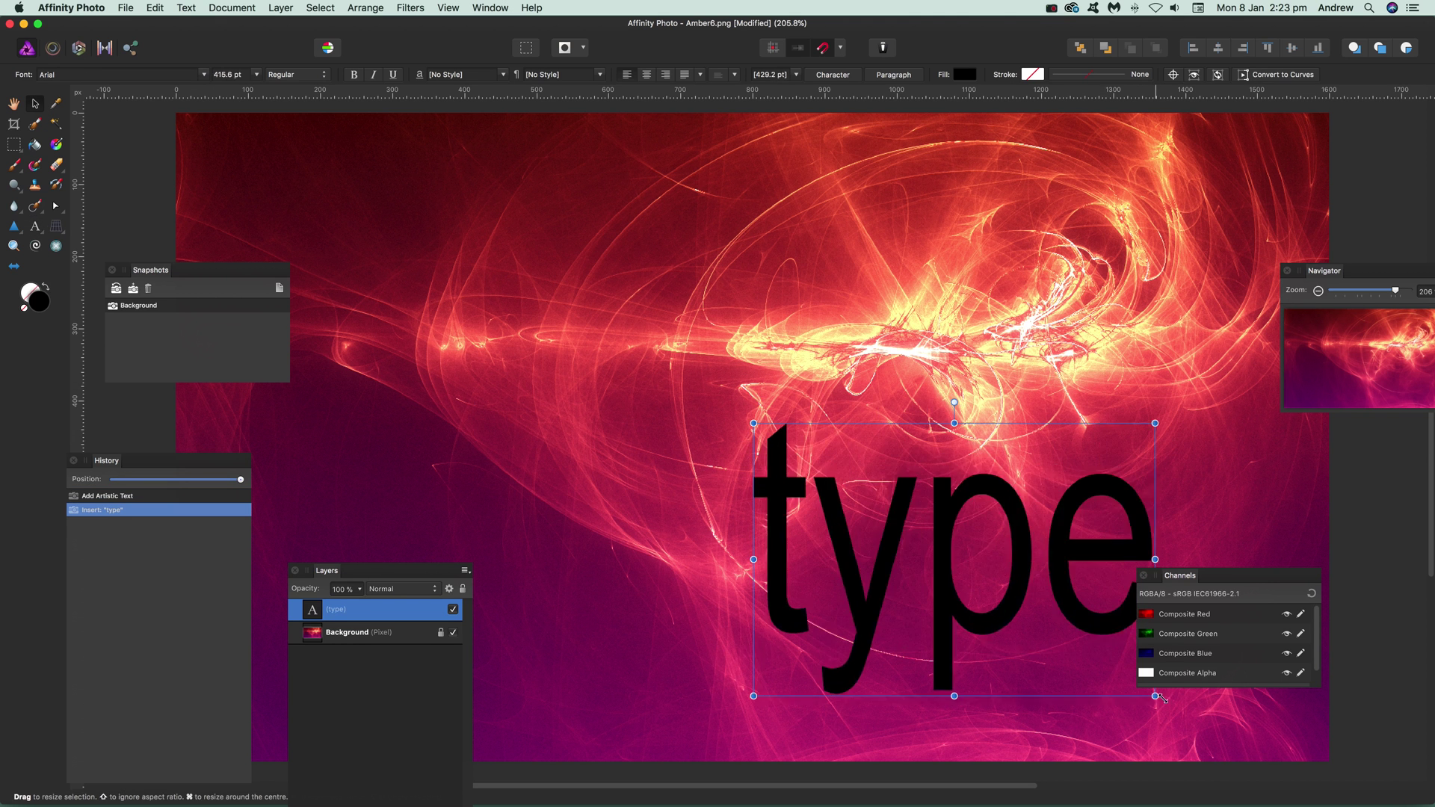
{"action": "left_click_drag", "start_coordinate": [1068, 581], "coordinate": [751, 379]}
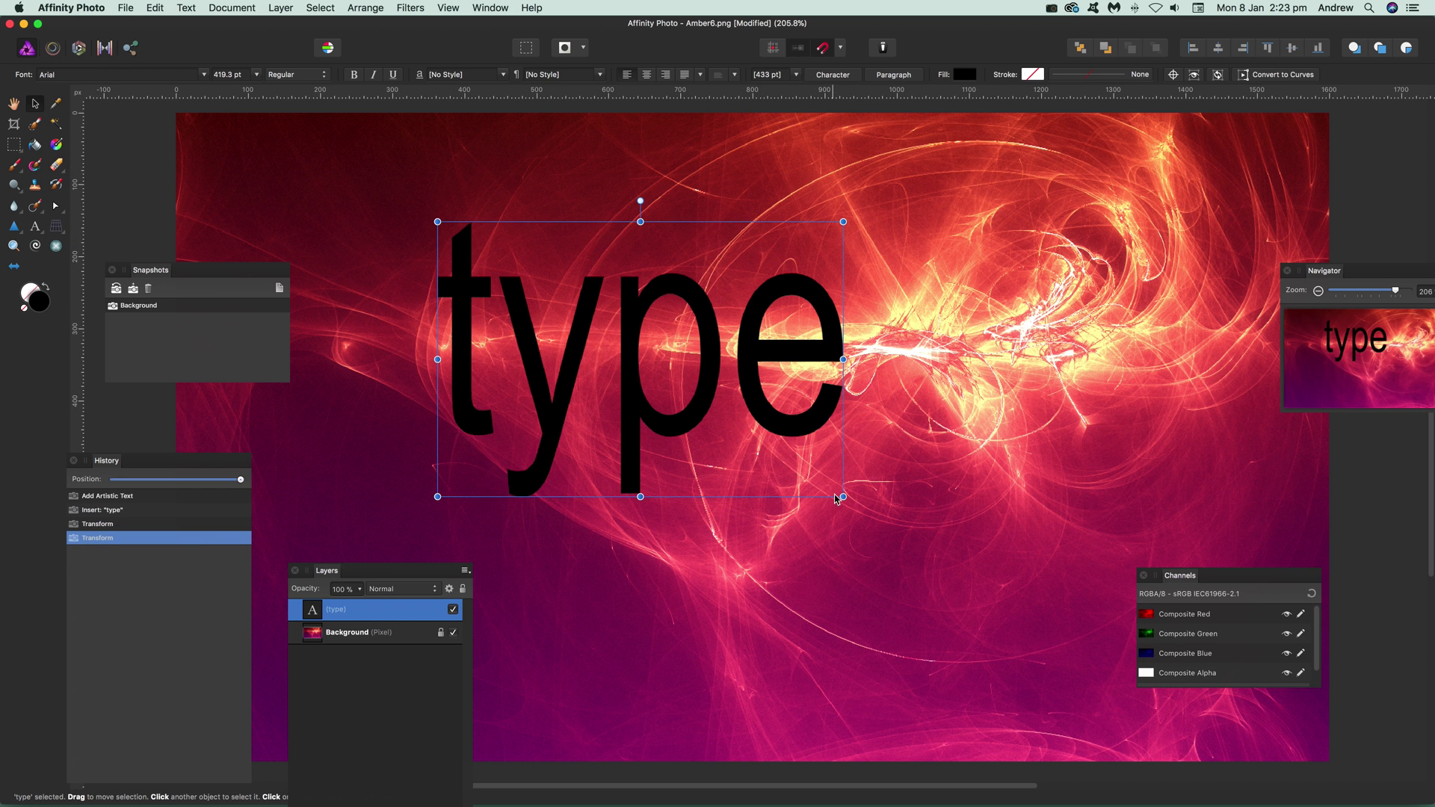
{"action": "left_click_drag", "start_coordinate": [843, 497], "coordinate": [990, 597]}
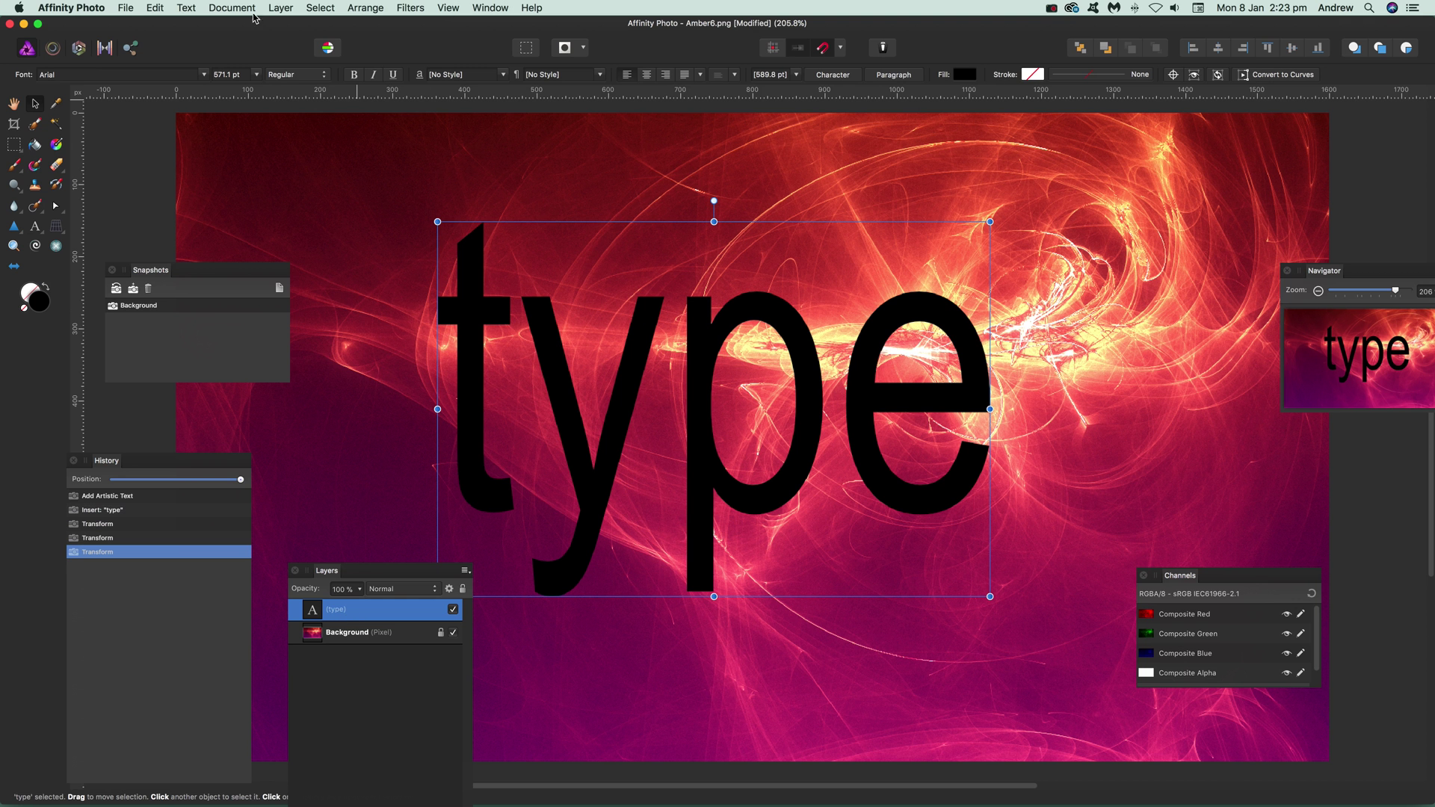
Step: Nest a live Ripple at about 82.6 intensity in the 'type' text layer
{"action": "left_click", "coordinate": [280, 7]}
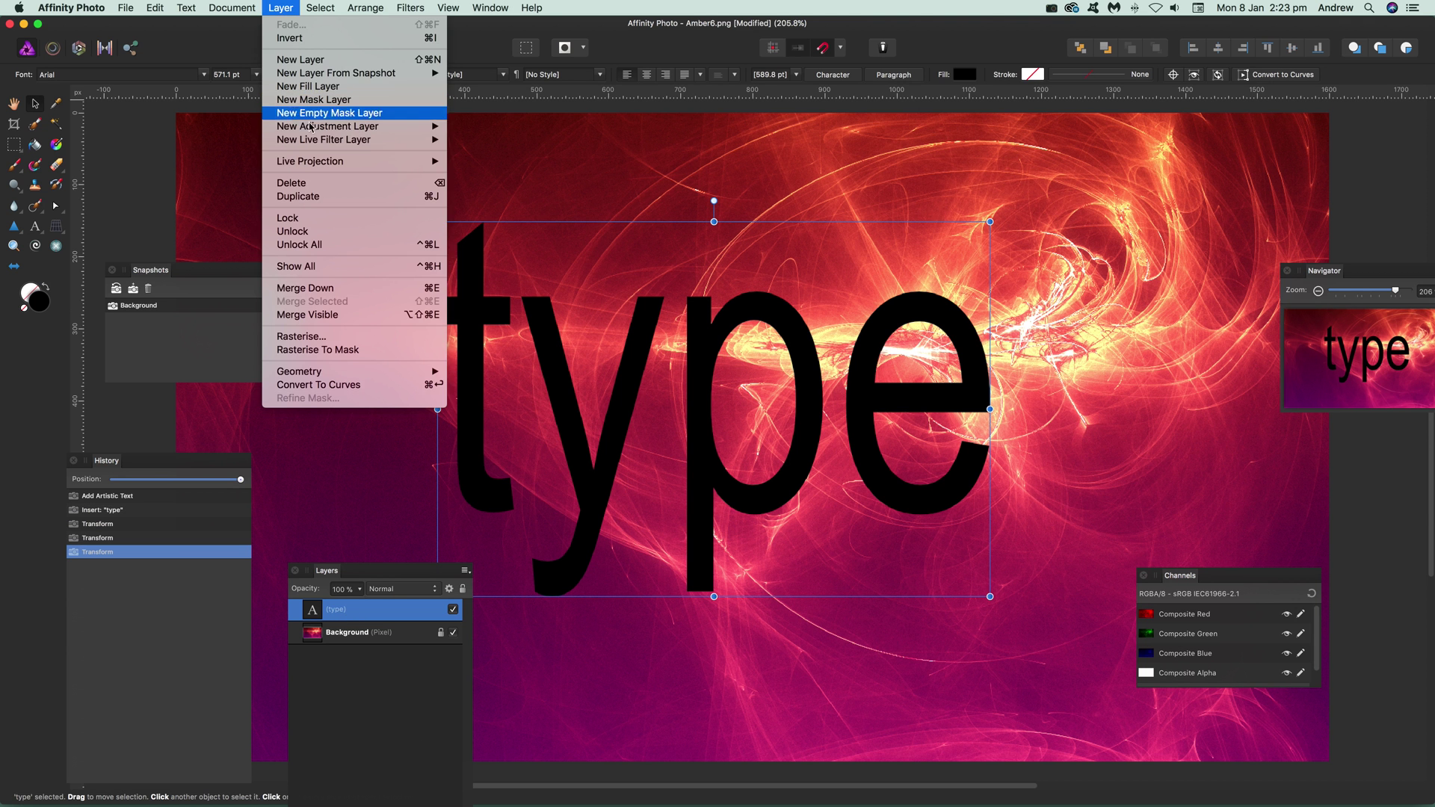
{"action": "mouse_move", "coordinate": [326, 142]}
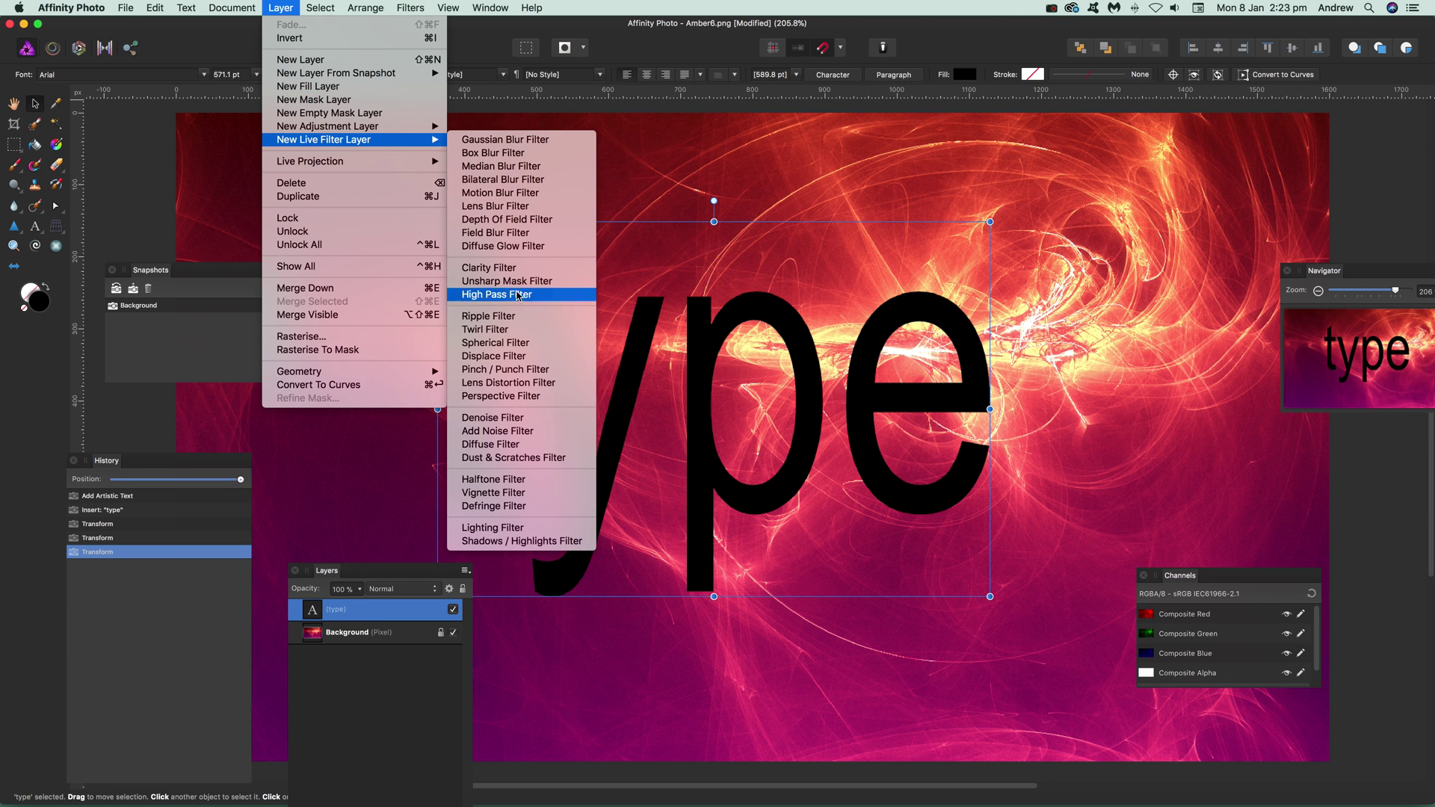
{"action": "left_click", "coordinate": [490, 315]}
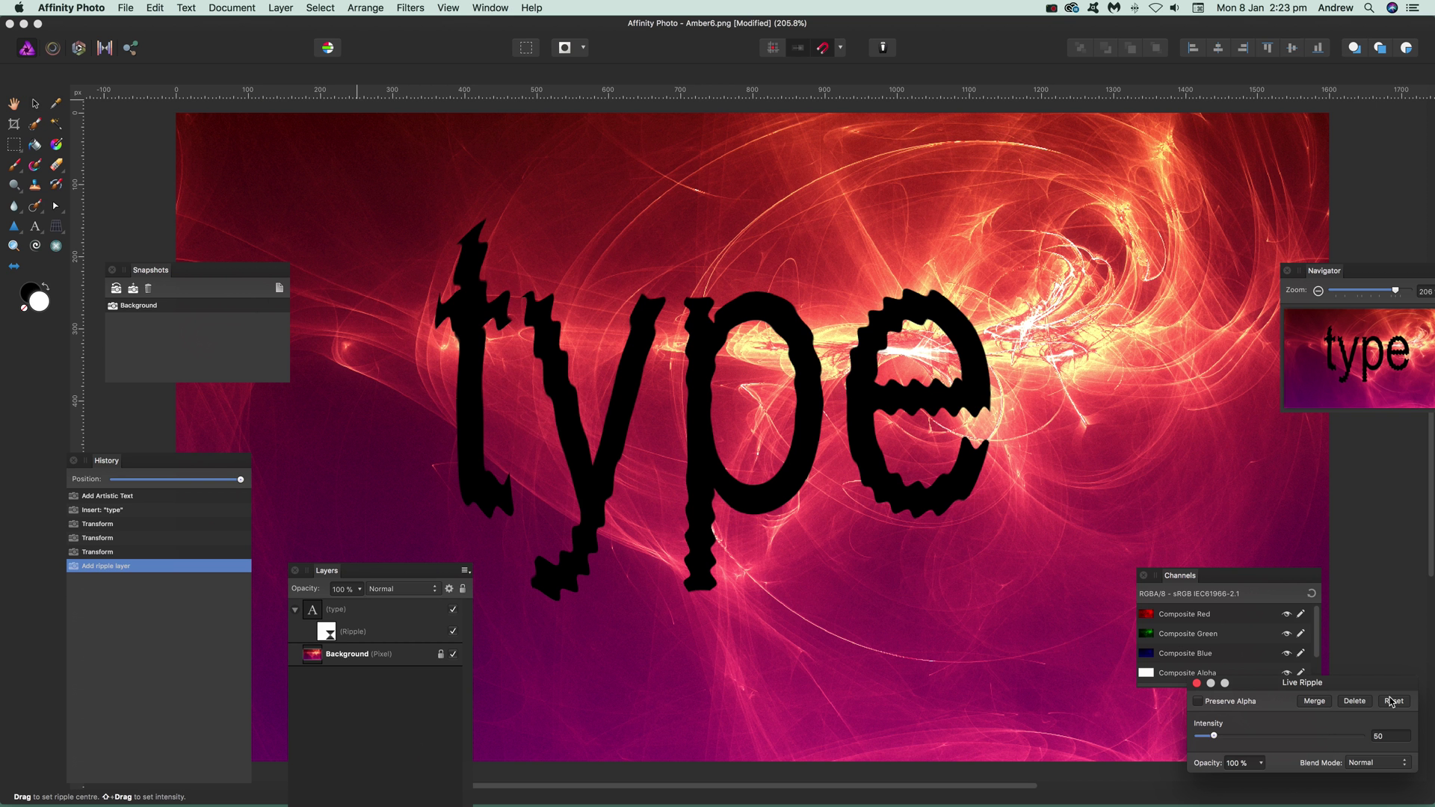
{"action": "left_click_drag", "start_coordinate": [1247, 745], "coordinate": [1225, 736]}
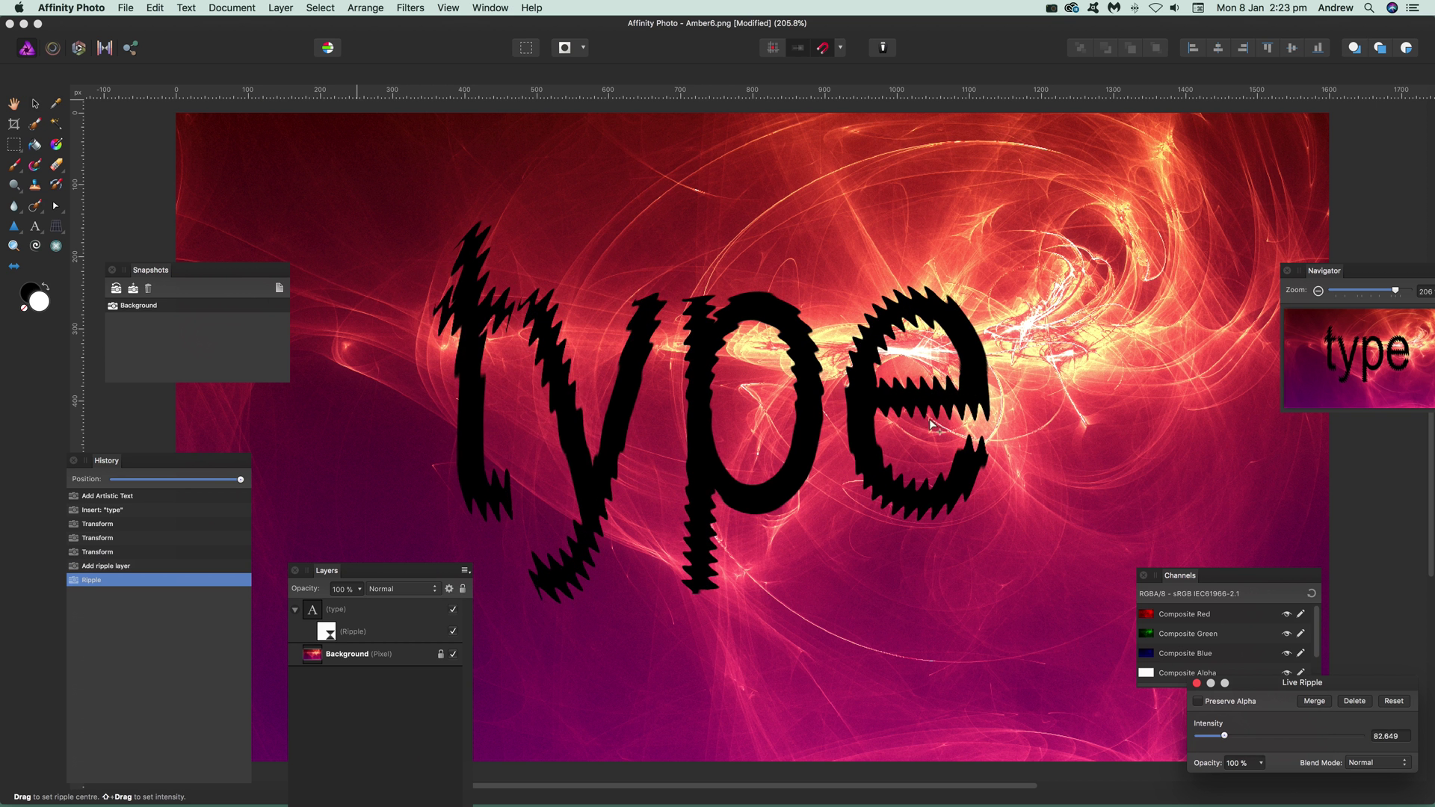
{"action": "left_click_drag", "start_coordinate": [1119, 473], "coordinate": [1083, 485]}
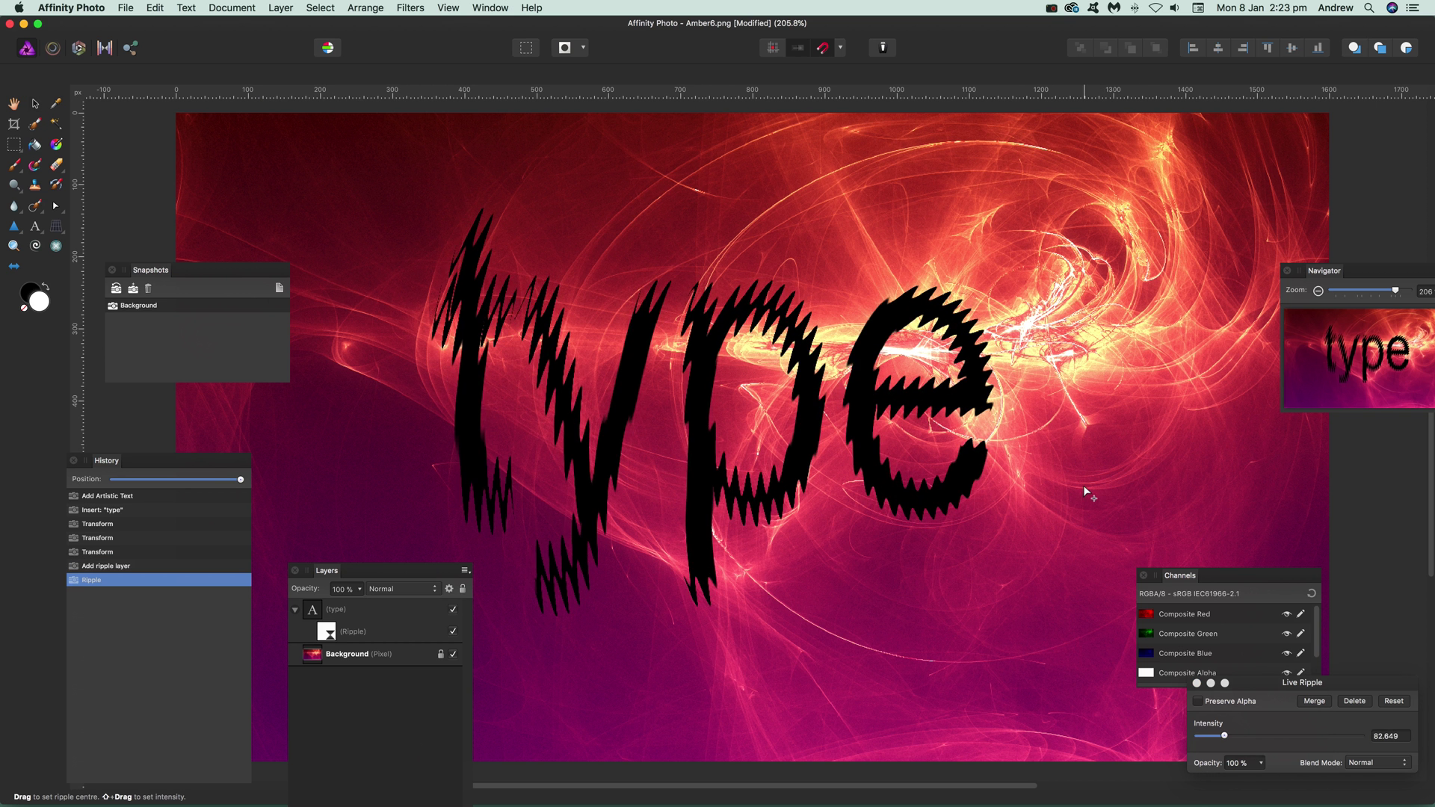
{"action": "left_click", "coordinate": [1198, 684]}
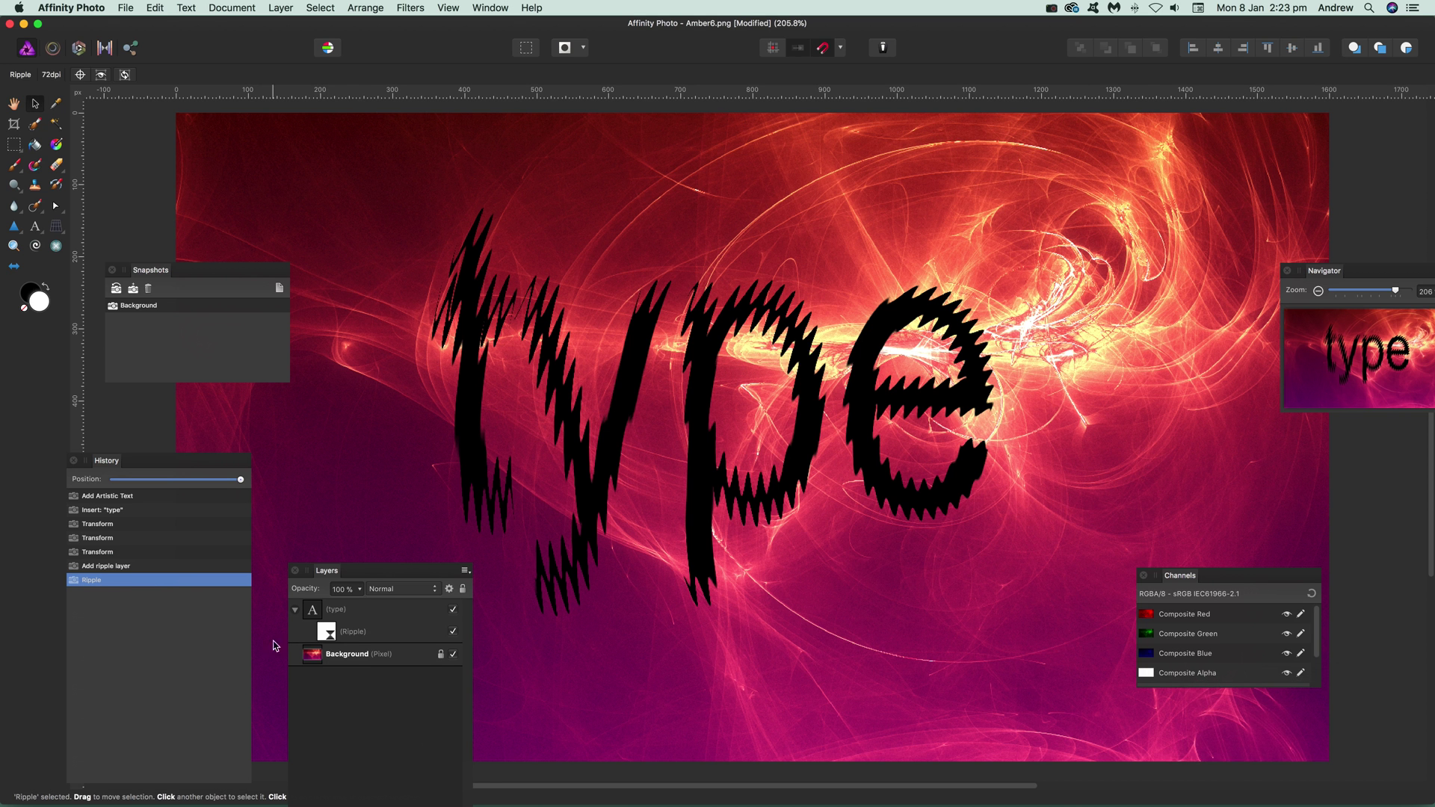
Step: Retype the rippled word as 'cat', then delete that text layer
{"action": "left_click", "coordinate": [336, 612]}
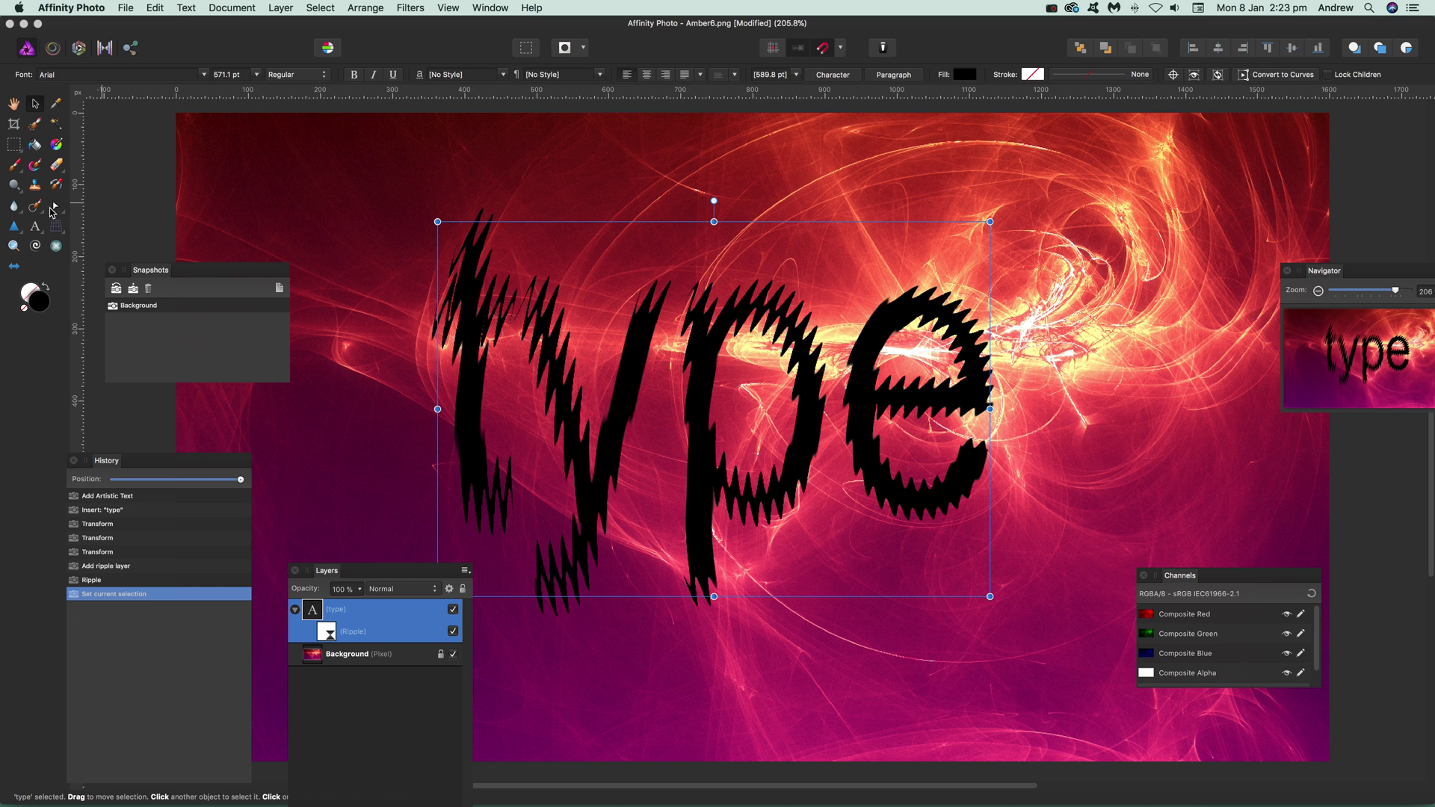
{"action": "left_click", "coordinate": [35, 226]}
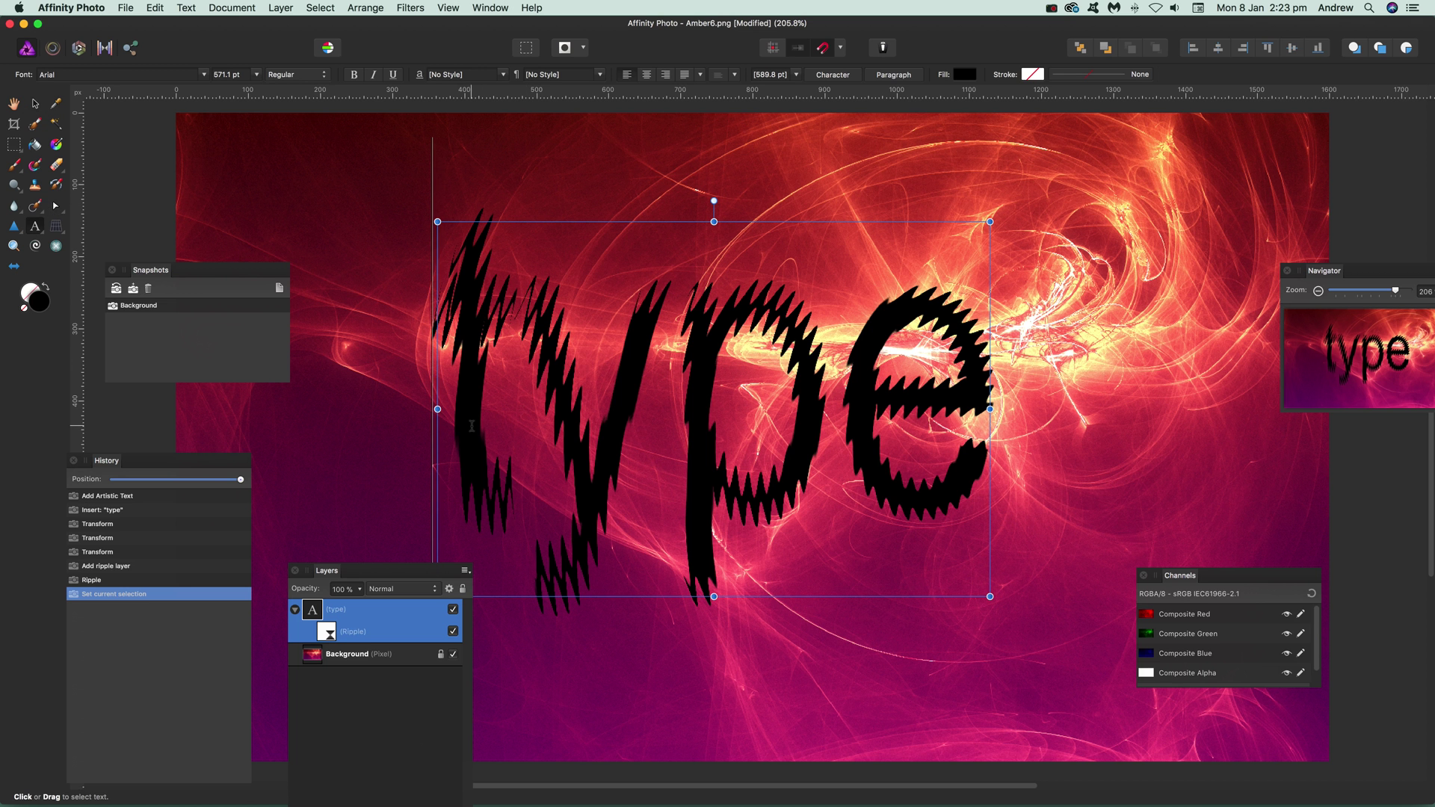
{"action": "left_click_drag", "start_coordinate": [441, 423], "coordinate": [997, 438]}
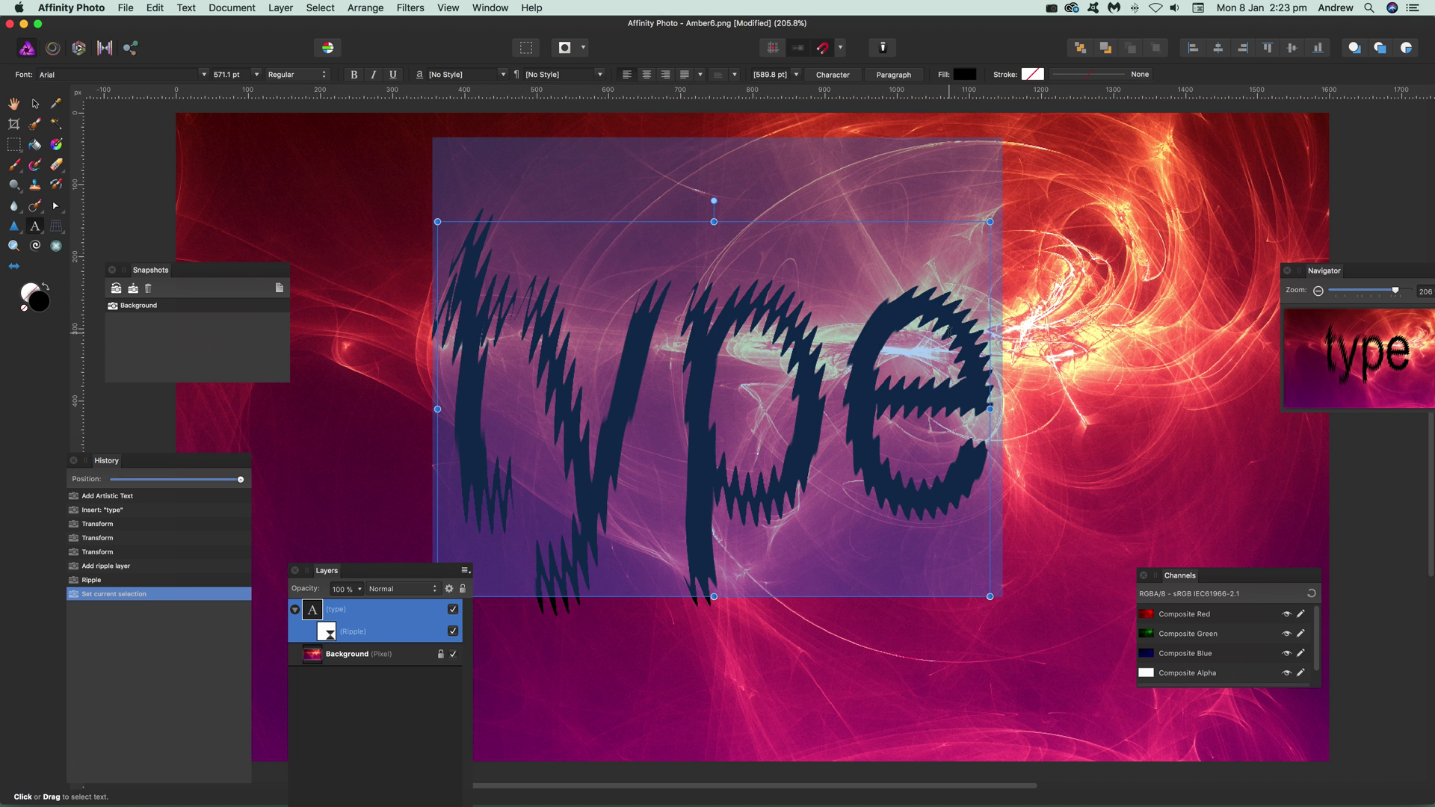
{"action": "type", "text": "cat"}
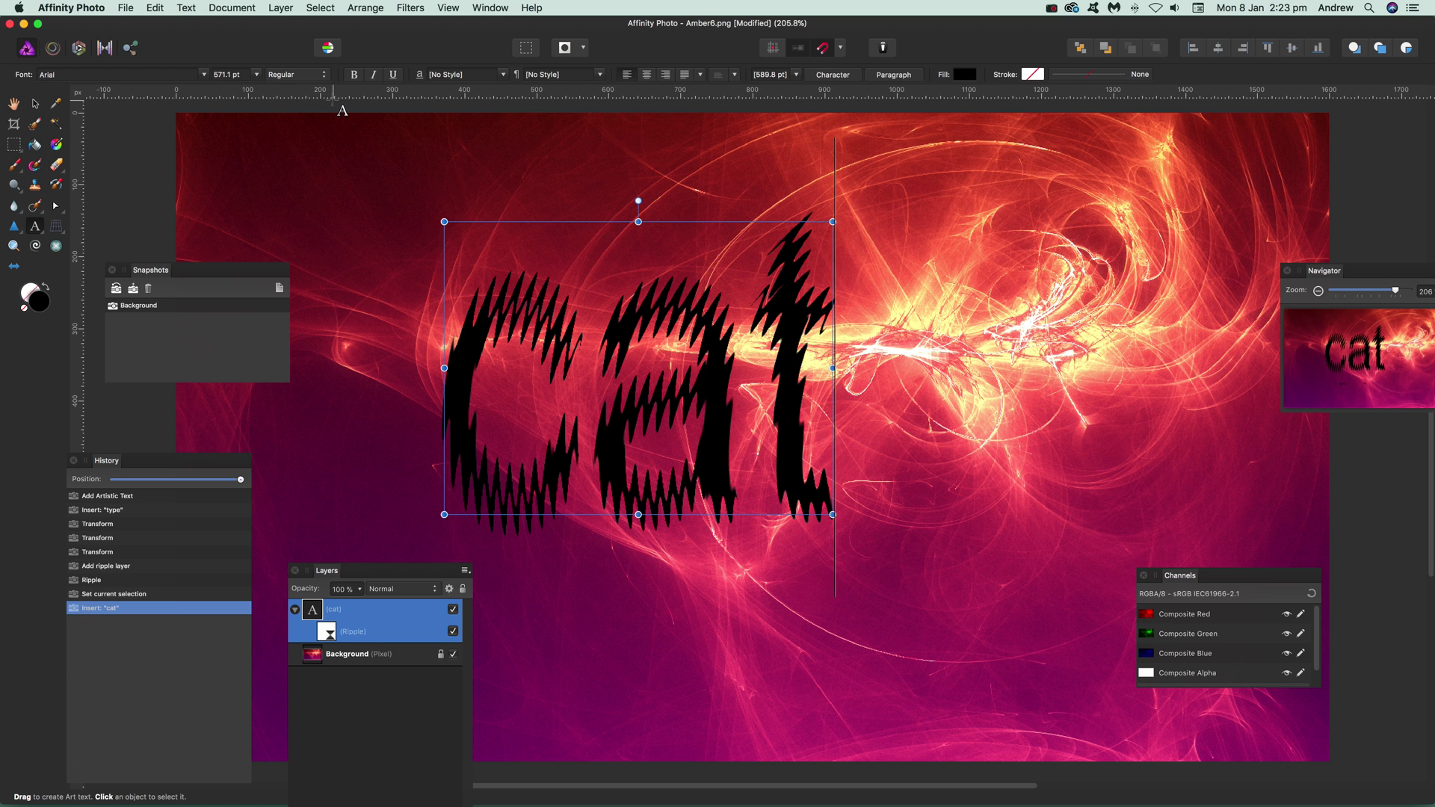
{"action": "left_click", "coordinate": [35, 104]}
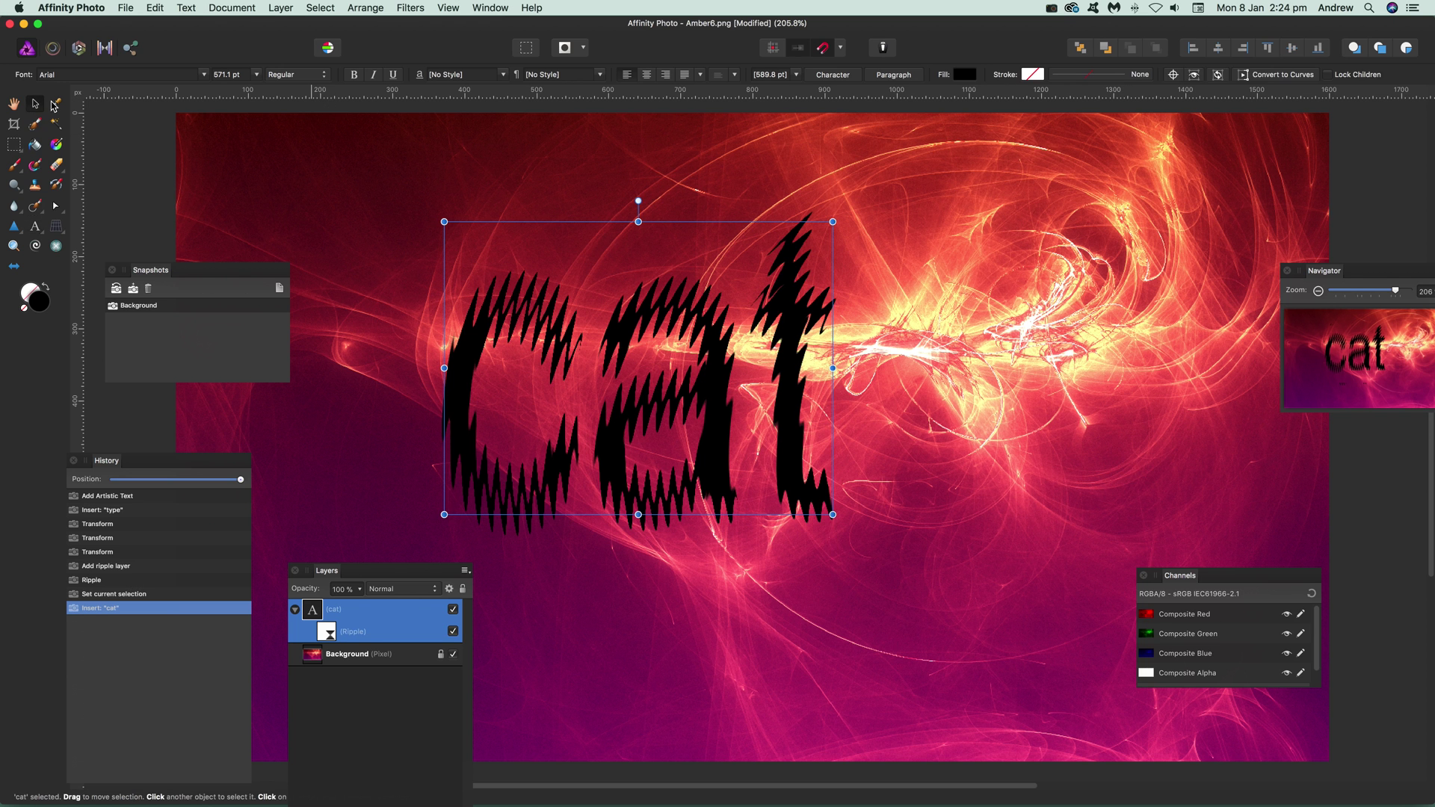
{"action": "key", "text": "Delete"}
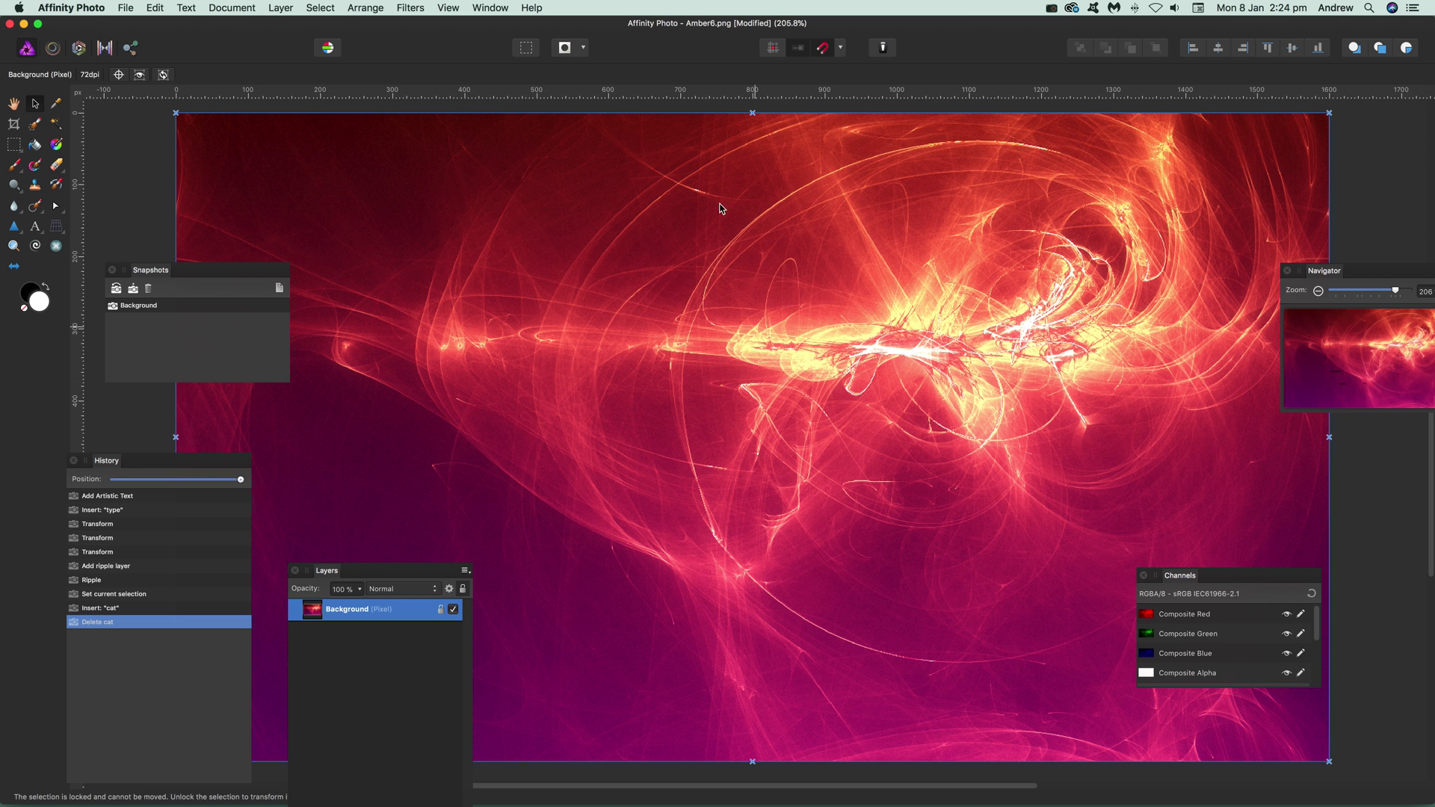
Step: Restrict viewing and editing to the Composite Red channel, leaving view options unchanged
{"action": "left_click", "coordinate": [1184, 614]}
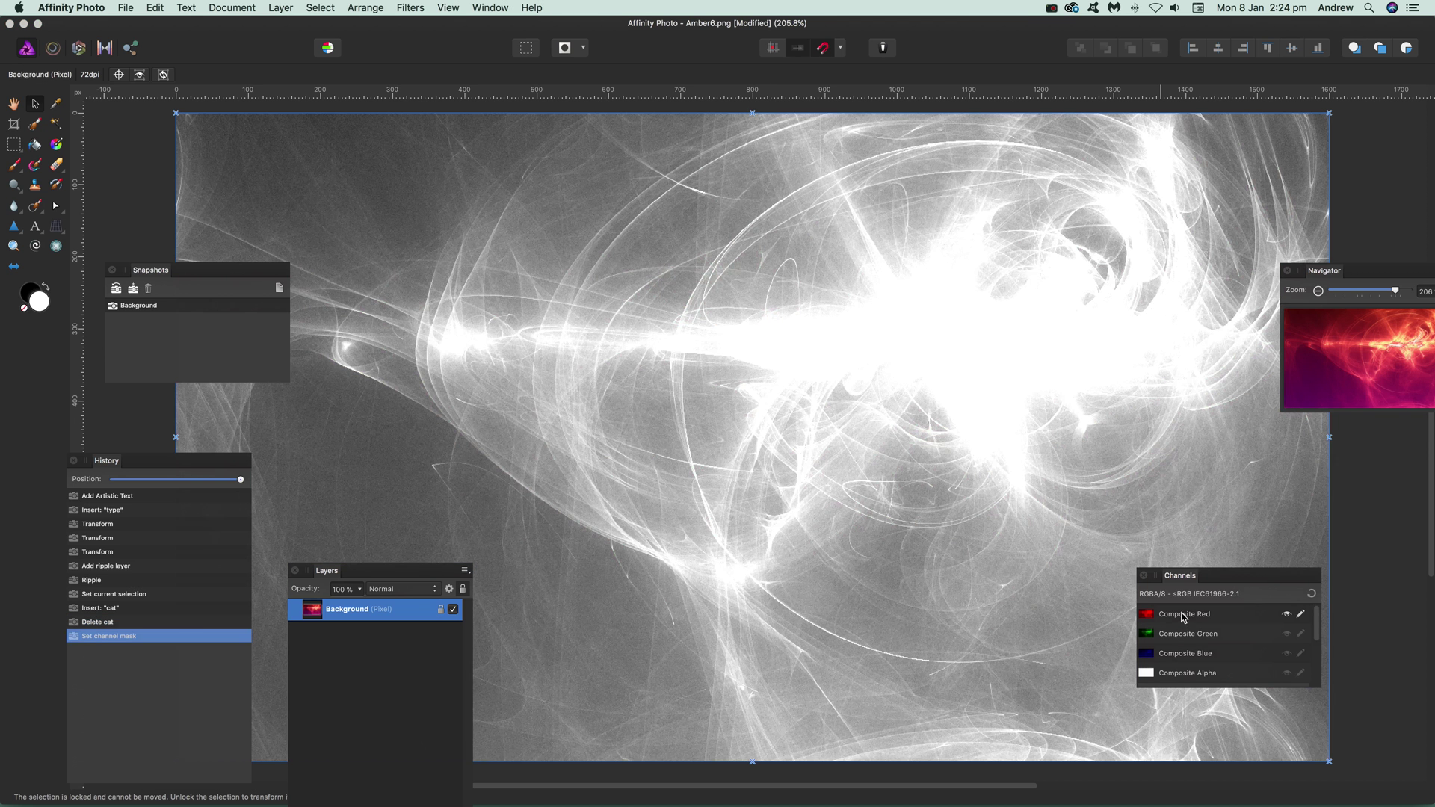
{"action": "left_click", "coordinate": [448, 7]}
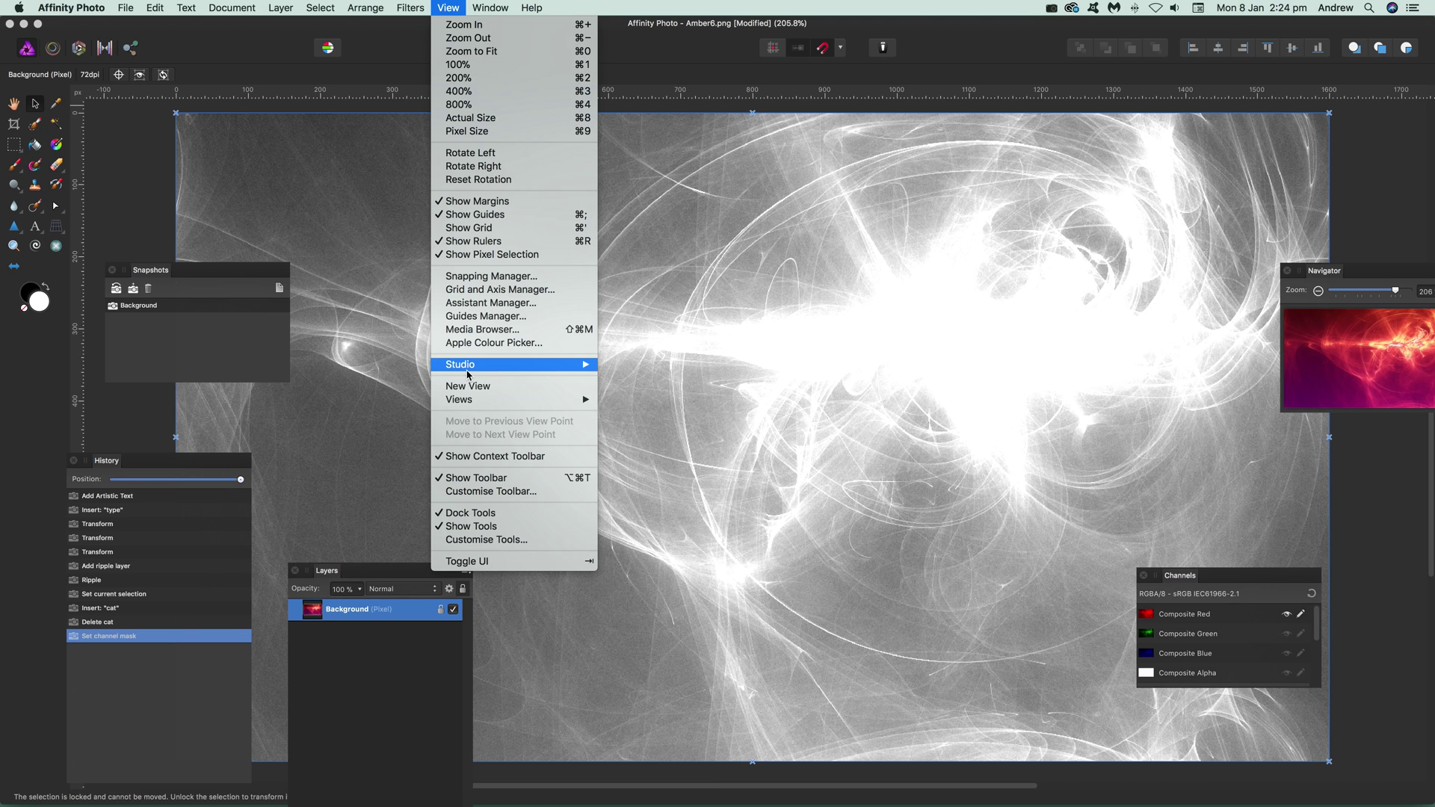
{"action": "mouse_move", "coordinate": [469, 368]}
{"action": "left_click", "coordinate": [1045, 332]}
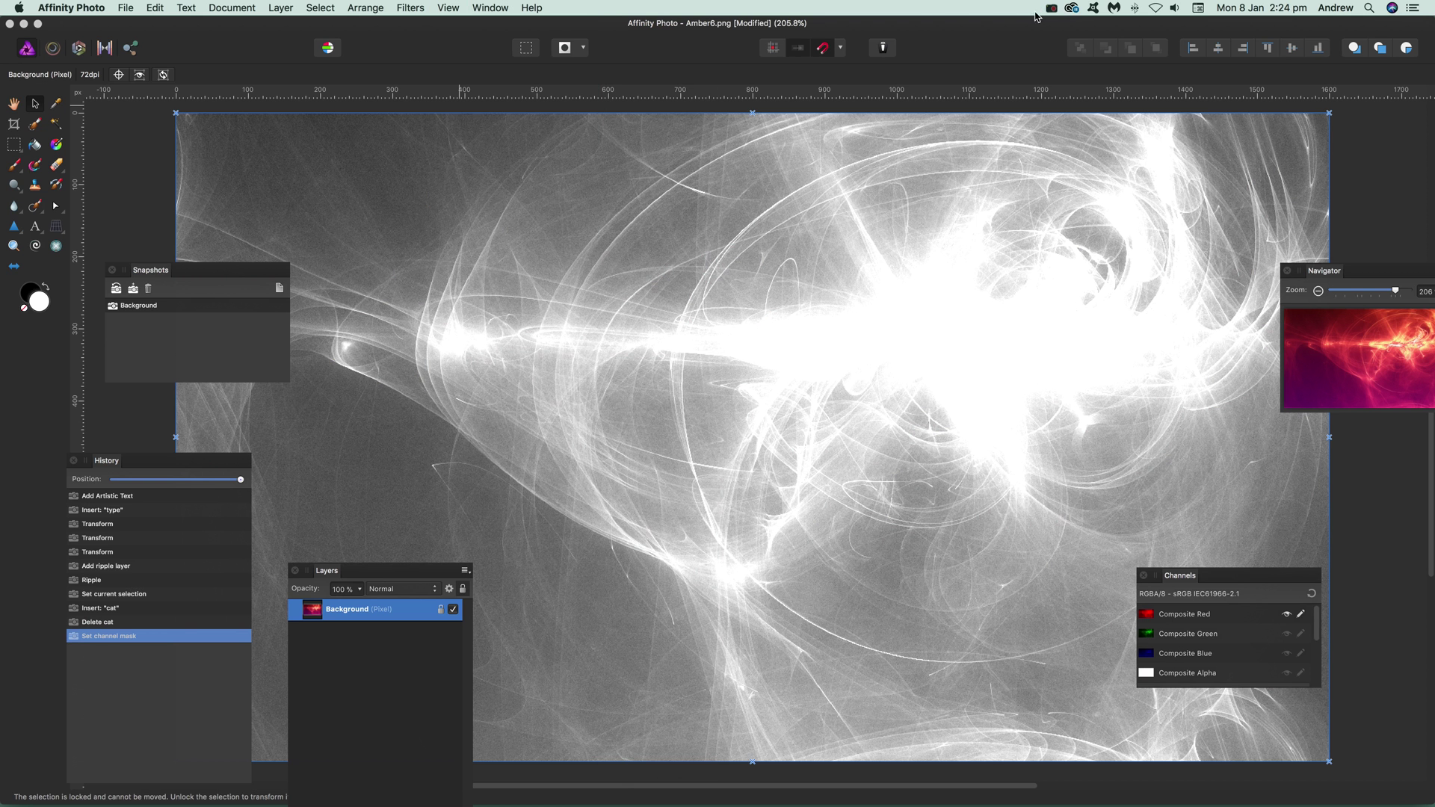
Step: Apply a Ripple of about 60 intensity to the red channel, centred toward the upper-left
{"action": "left_click", "coordinate": [408, 7]}
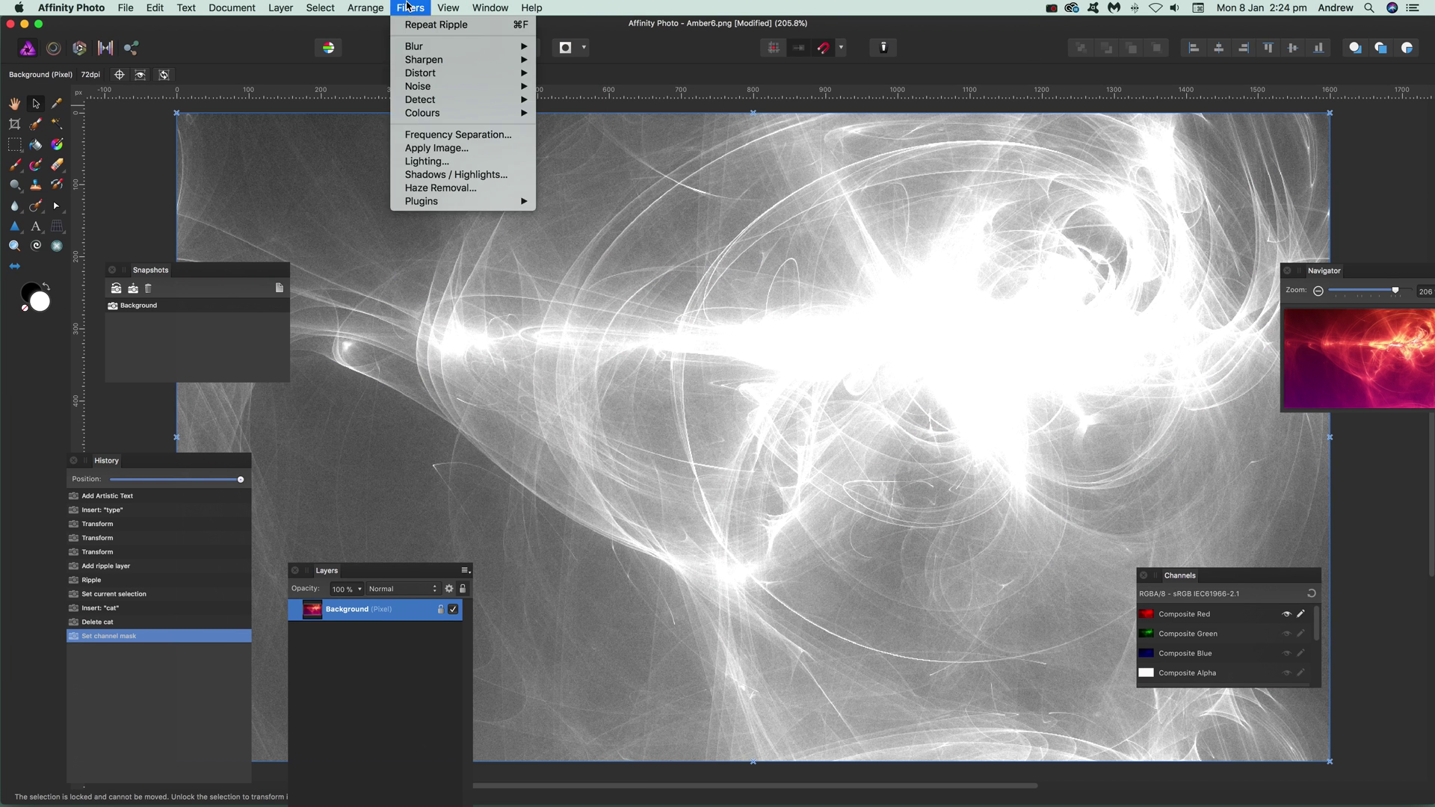
{"action": "mouse_move", "coordinate": [423, 78]}
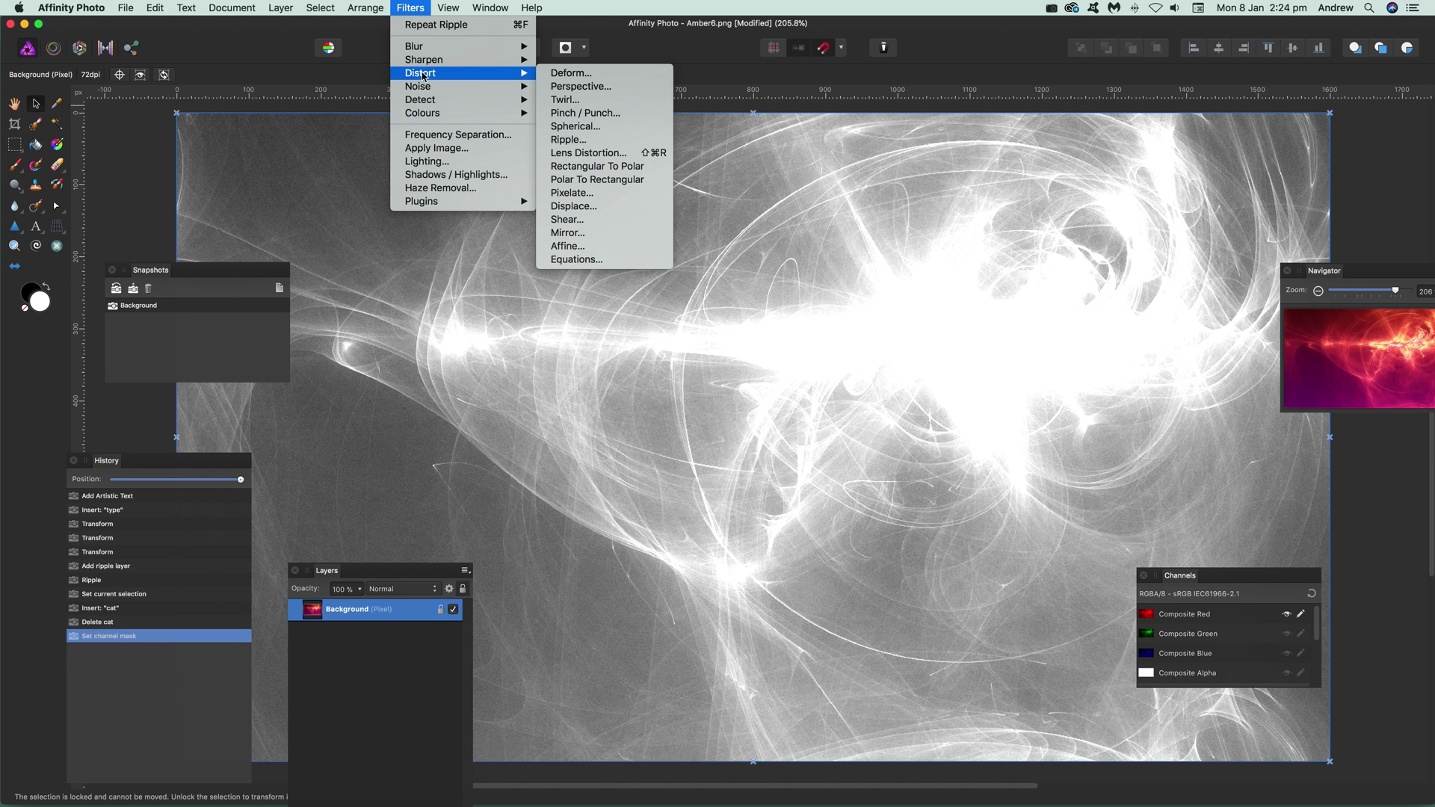
{"action": "left_click", "coordinate": [570, 140]}
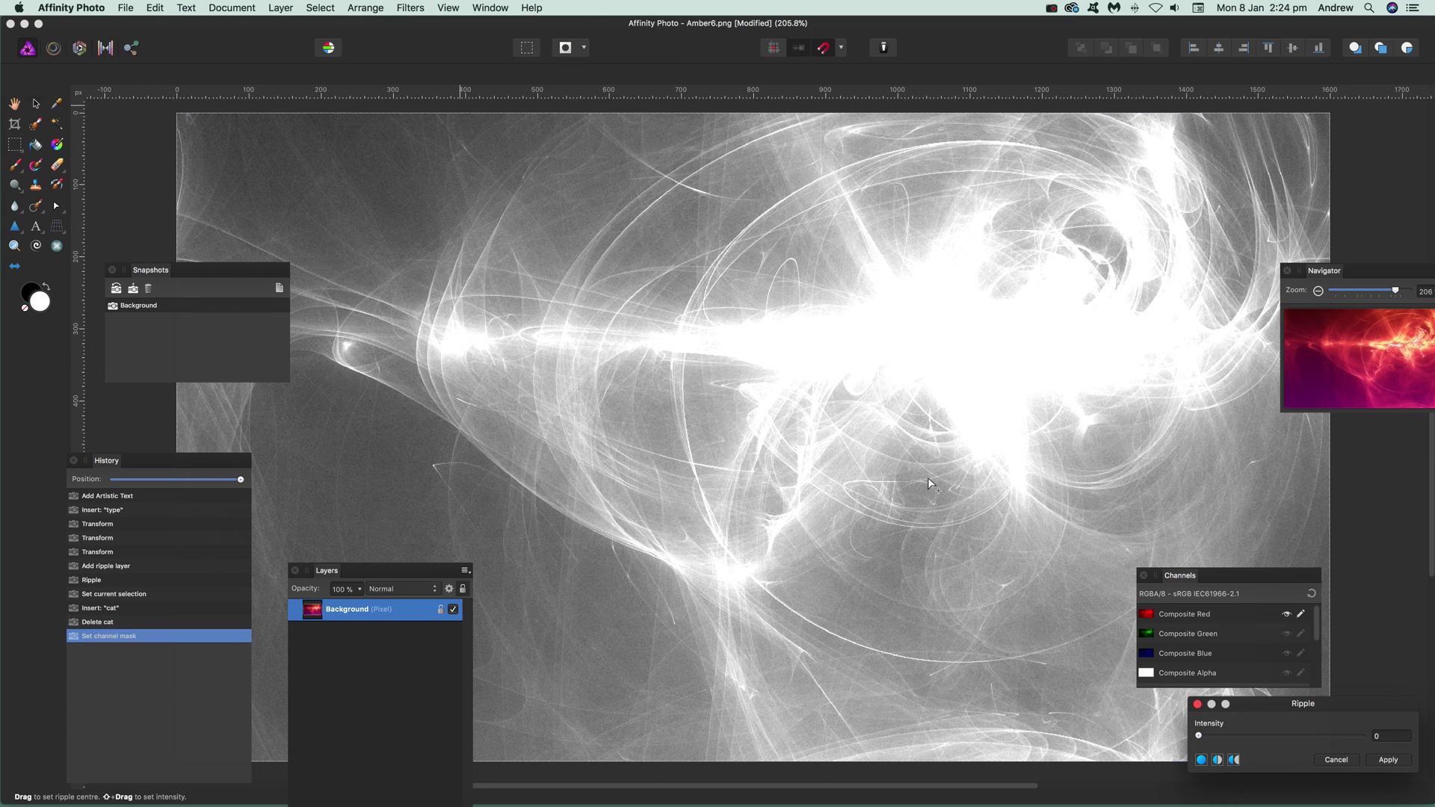
{"action": "left_click_drag", "start_coordinate": [1213, 740], "coordinate": [1220, 736]}
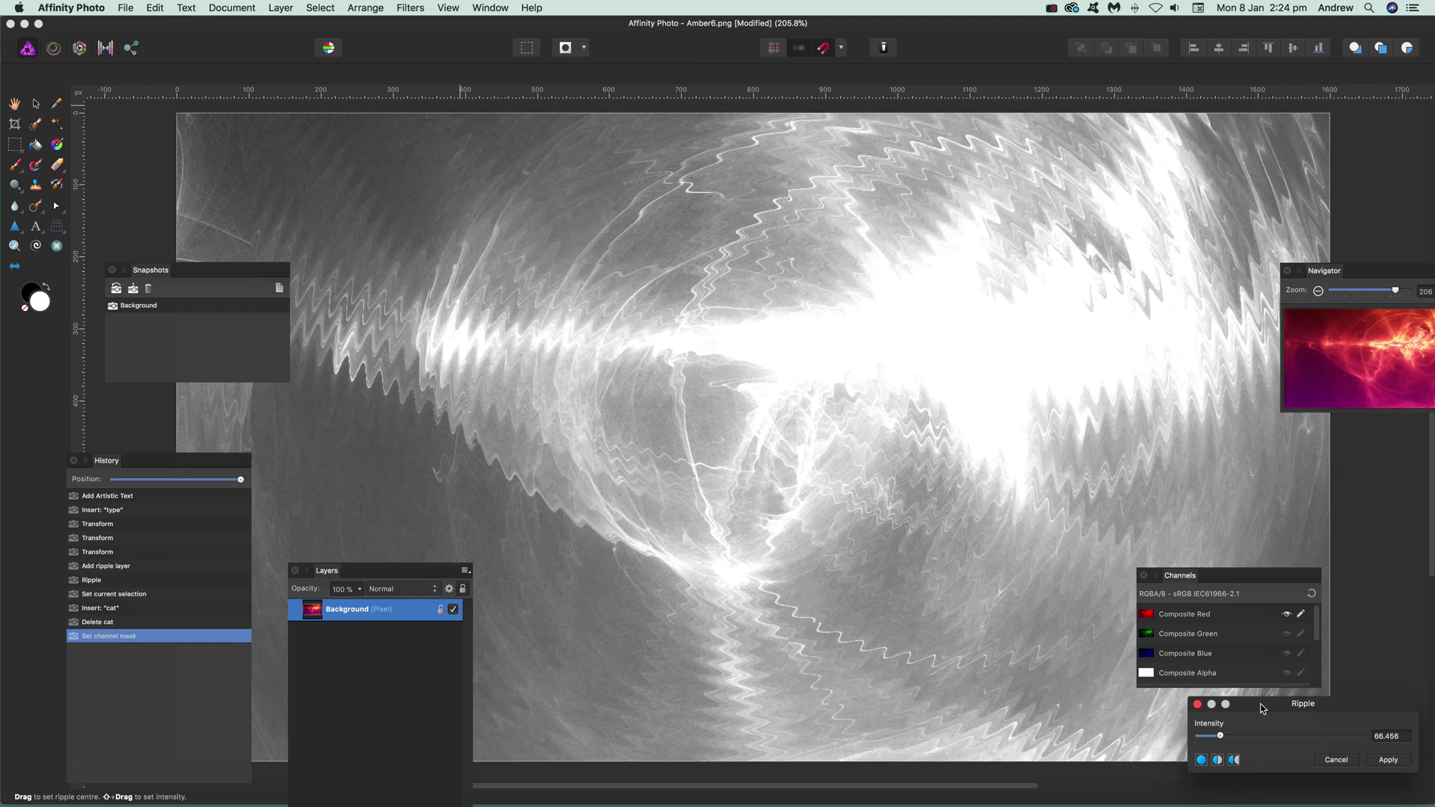
{"action": "left_click_drag", "start_coordinate": [1305, 709], "coordinate": [1058, 614]}
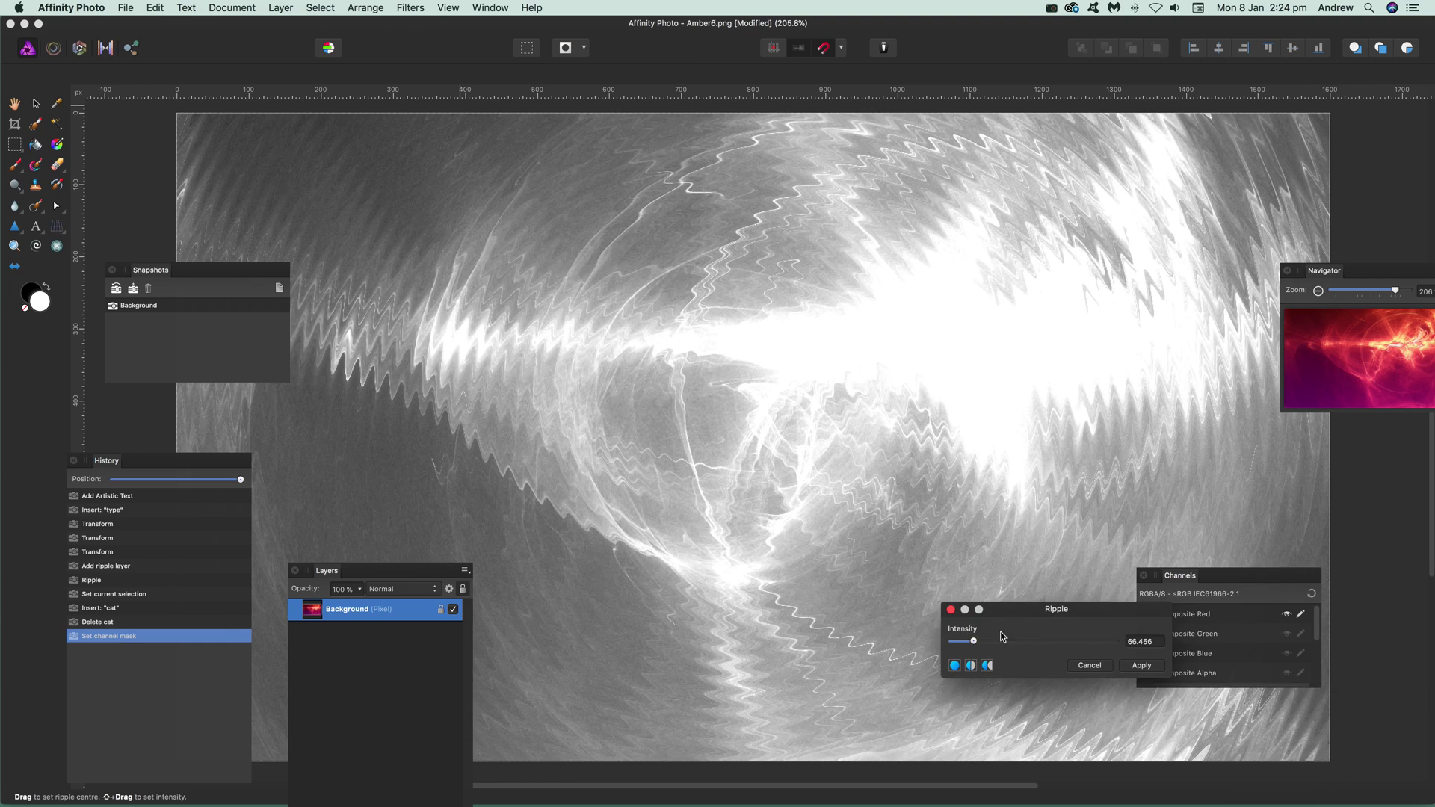
{"action": "left_click_drag", "start_coordinate": [974, 642], "coordinate": [993, 643]}
{"action": "left_click_drag", "start_coordinate": [612, 377], "coordinate": [262, 171]}
{"action": "left_click_drag", "start_coordinate": [992, 641], "coordinate": [971, 642]}
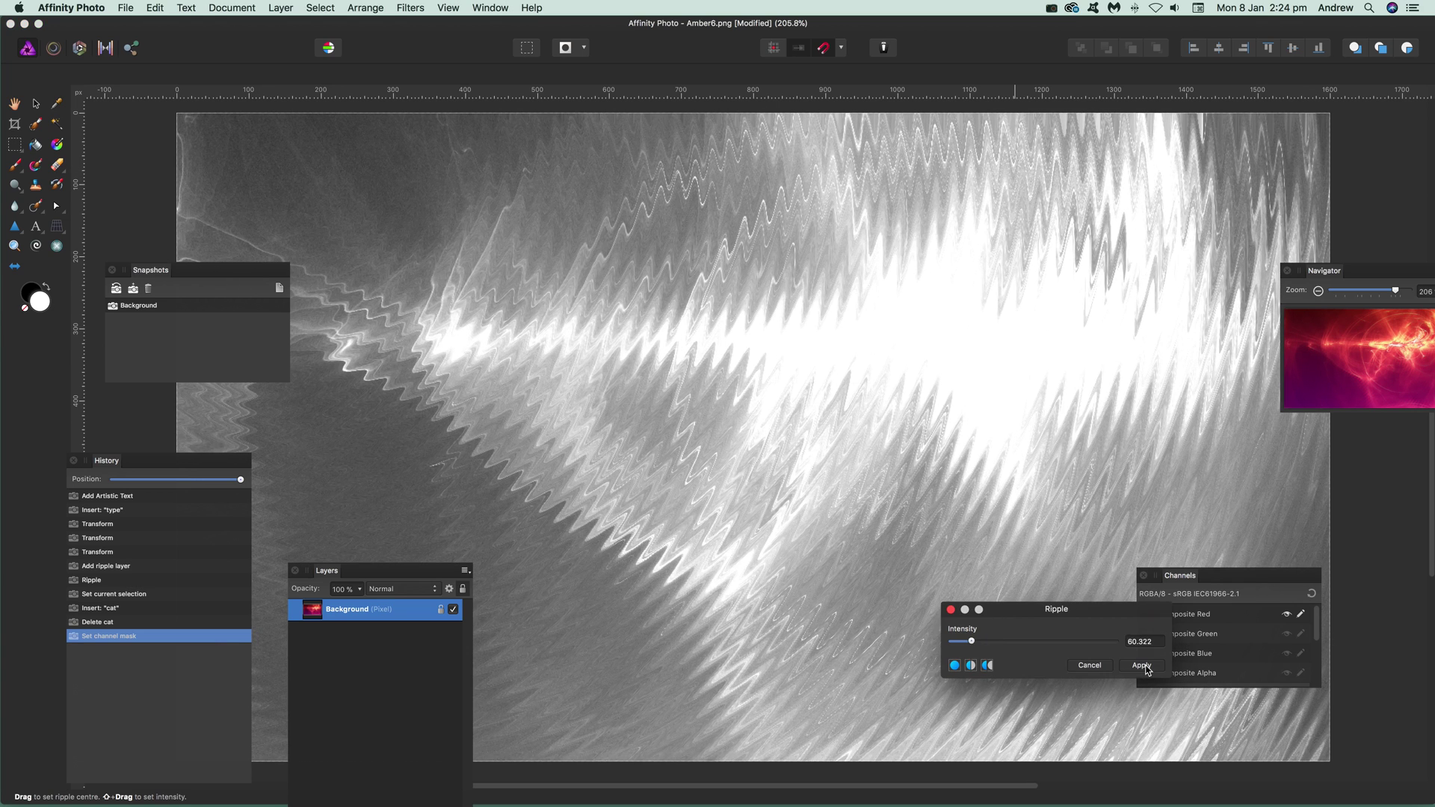
{"action": "left_click", "coordinate": [1144, 666]}
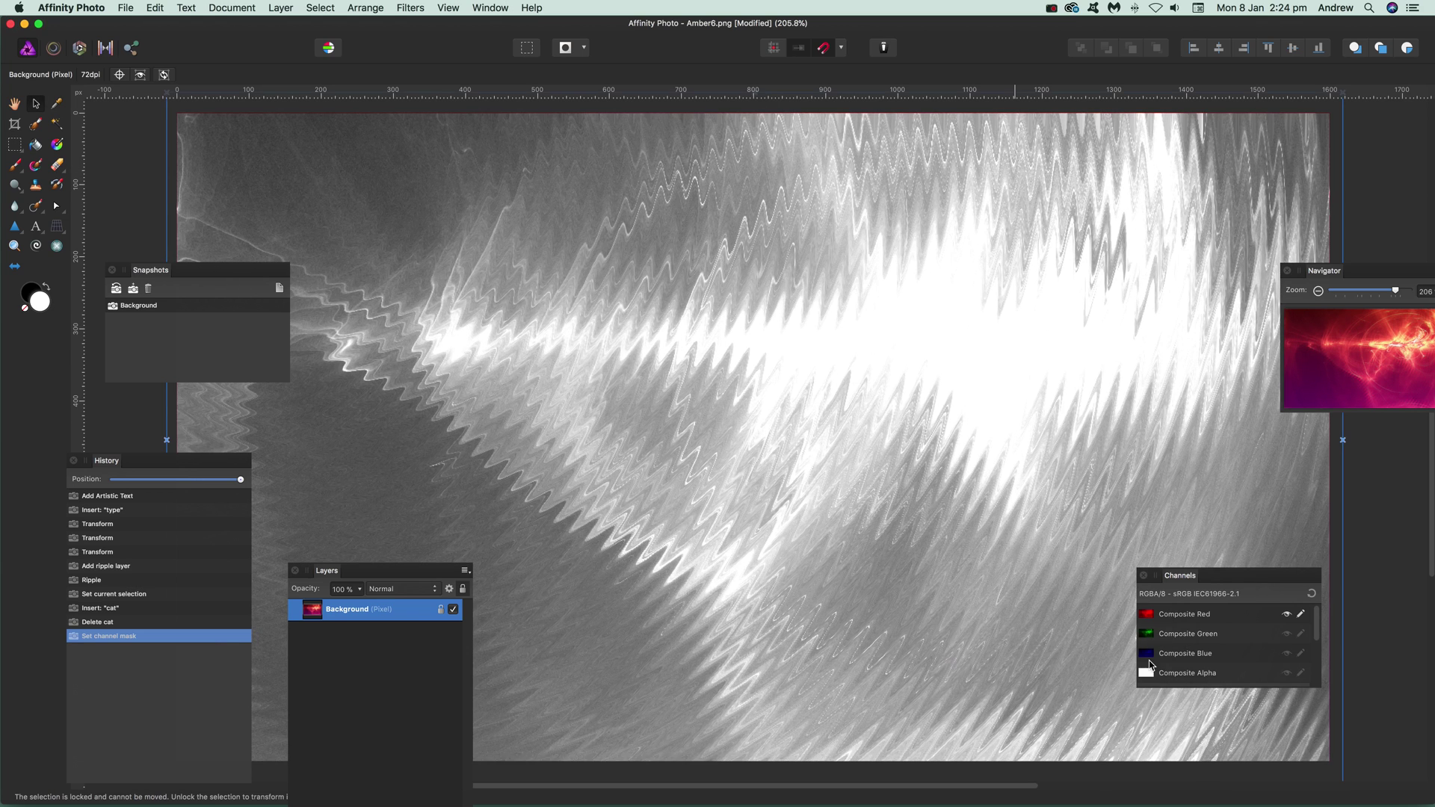
Step: Ripple the Composite Green channel at about 117 intensity, centred up-right, then restore all channels
{"action": "left_click", "coordinate": [1190, 635]}
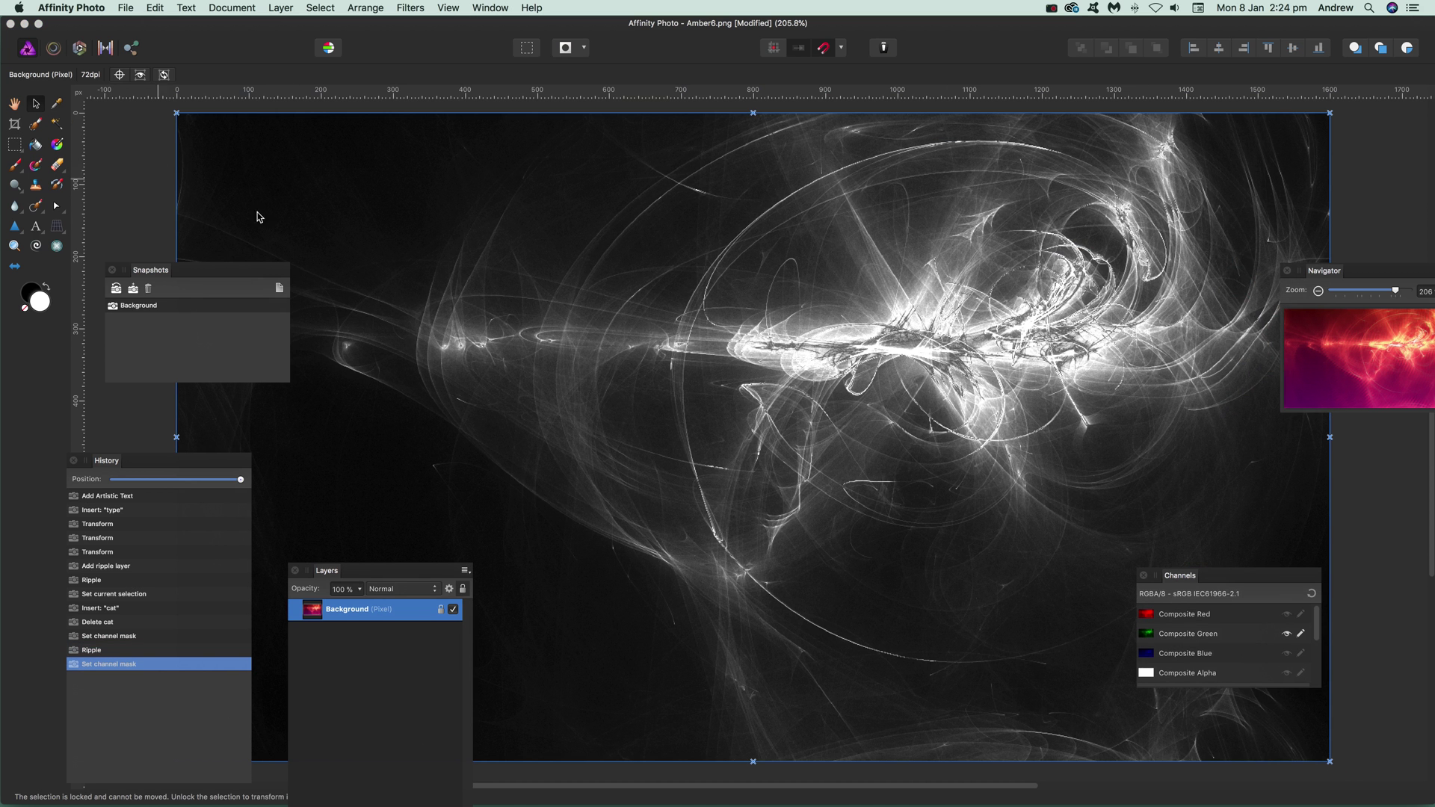
{"action": "left_click", "coordinate": [413, 8]}
{"action": "mouse_move", "coordinate": [422, 81]}
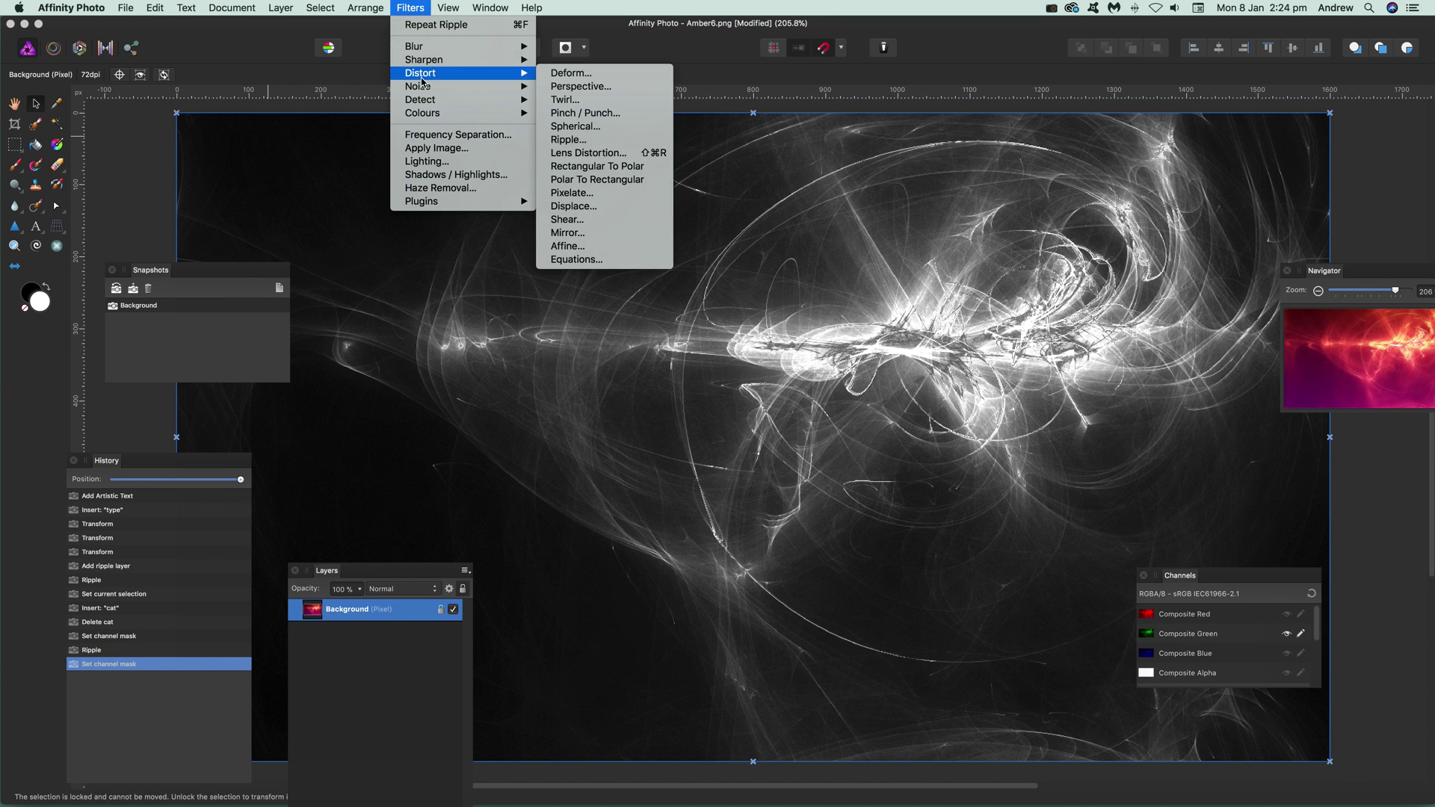
{"action": "left_click", "coordinate": [580, 139]}
{"action": "left_click_drag", "start_coordinate": [1228, 737], "coordinate": [1237, 737]}
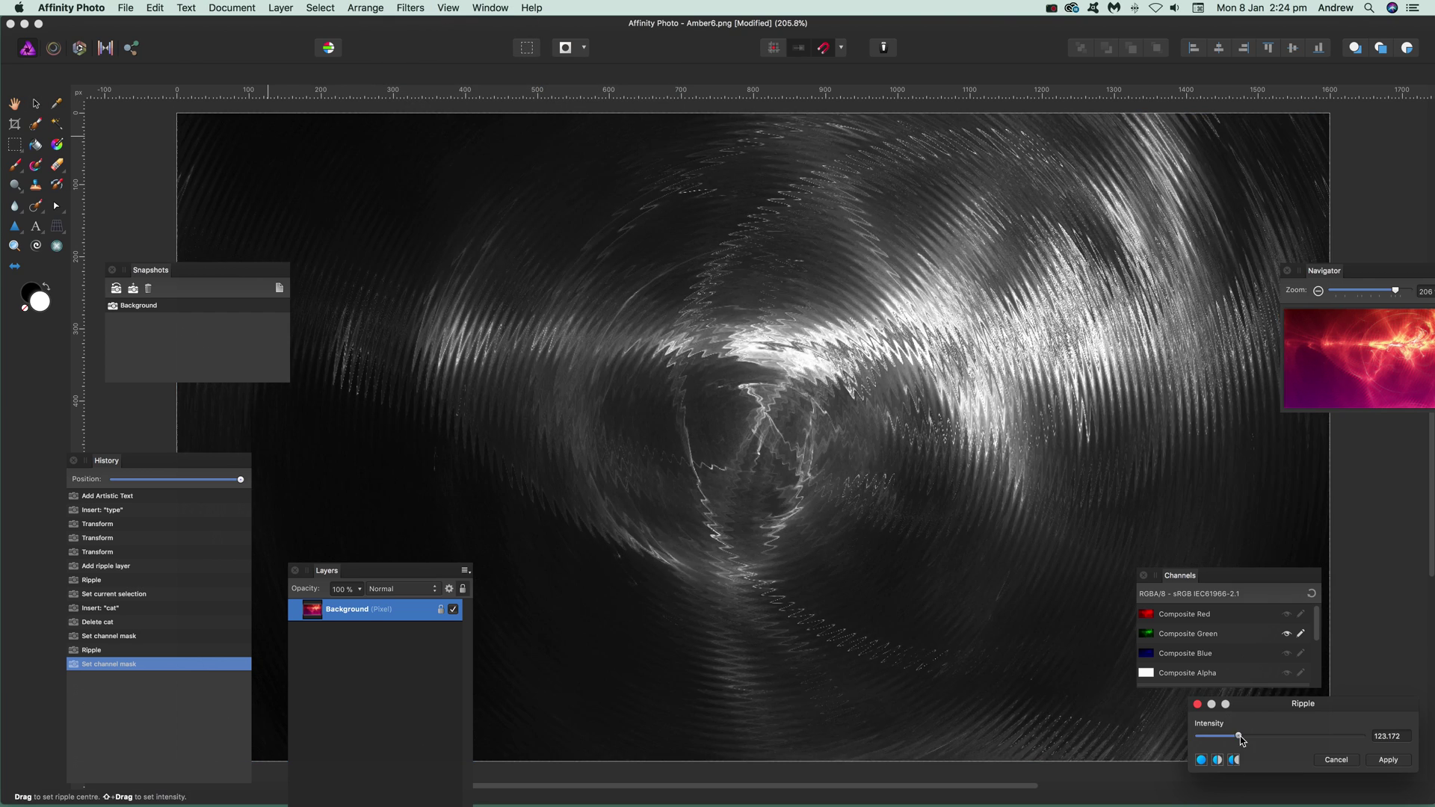
{"action": "left_click_drag", "start_coordinate": [1117, 351], "coordinate": [1200, 266]}
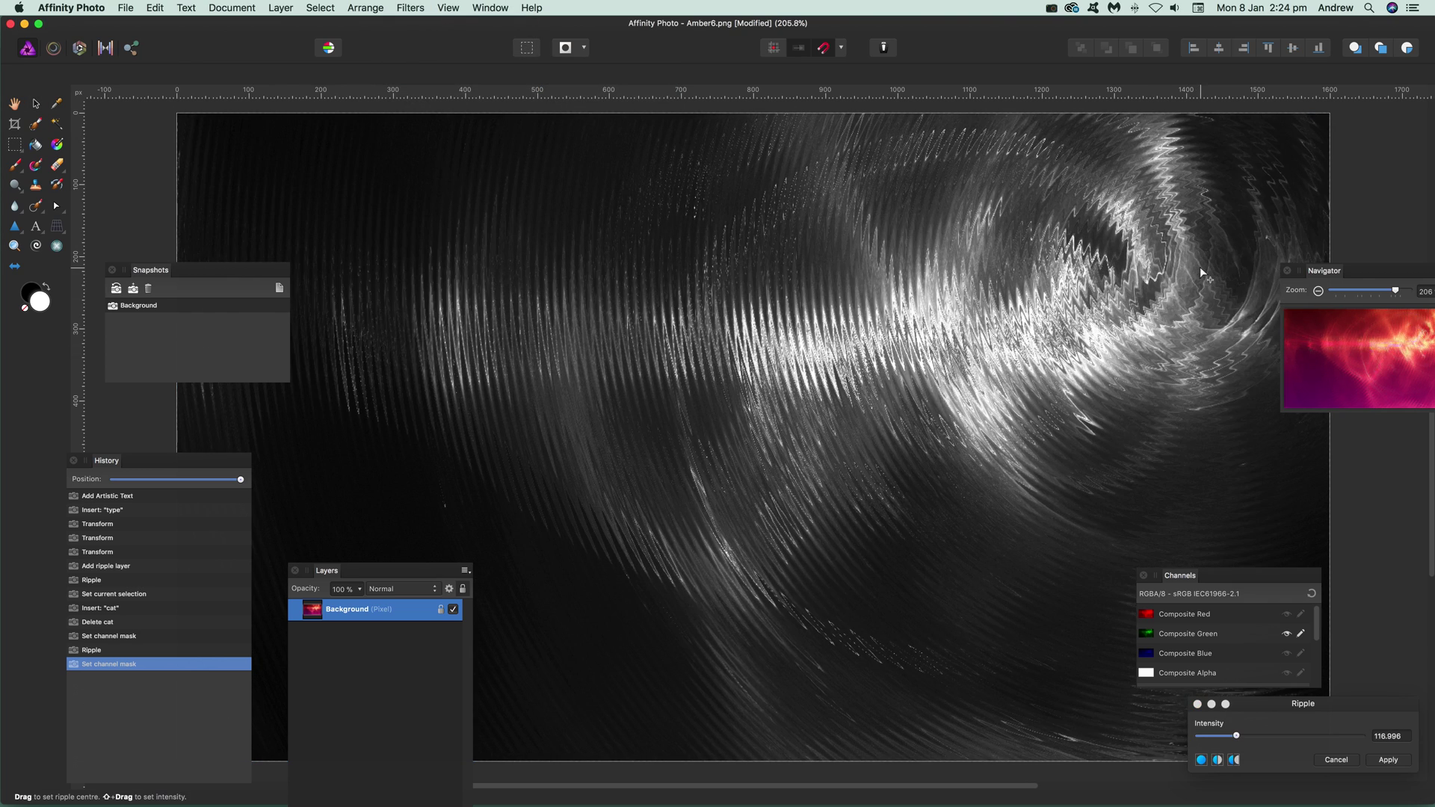
{"action": "left_click", "coordinate": [1388, 759]}
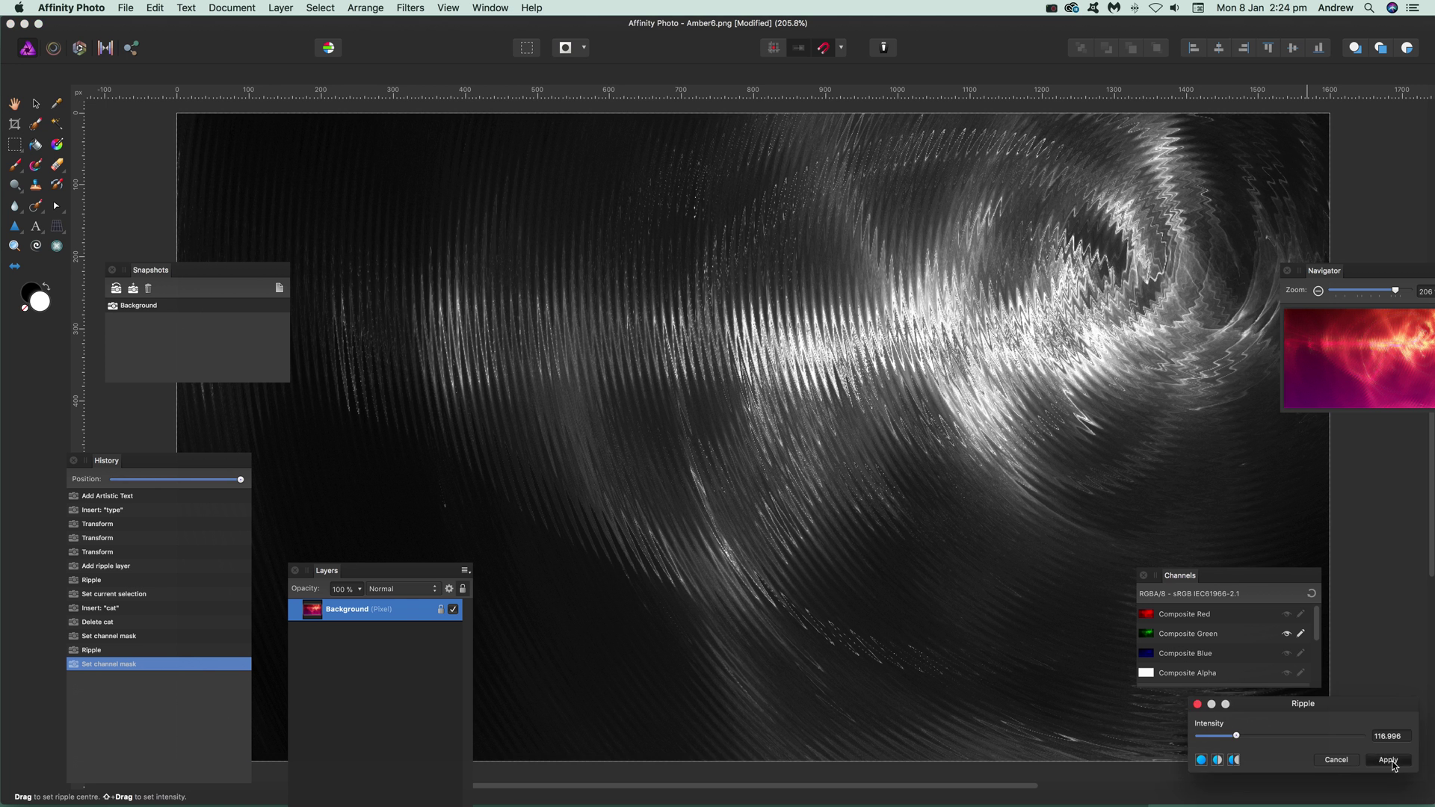
{"action": "left_click", "coordinate": [1312, 594]}
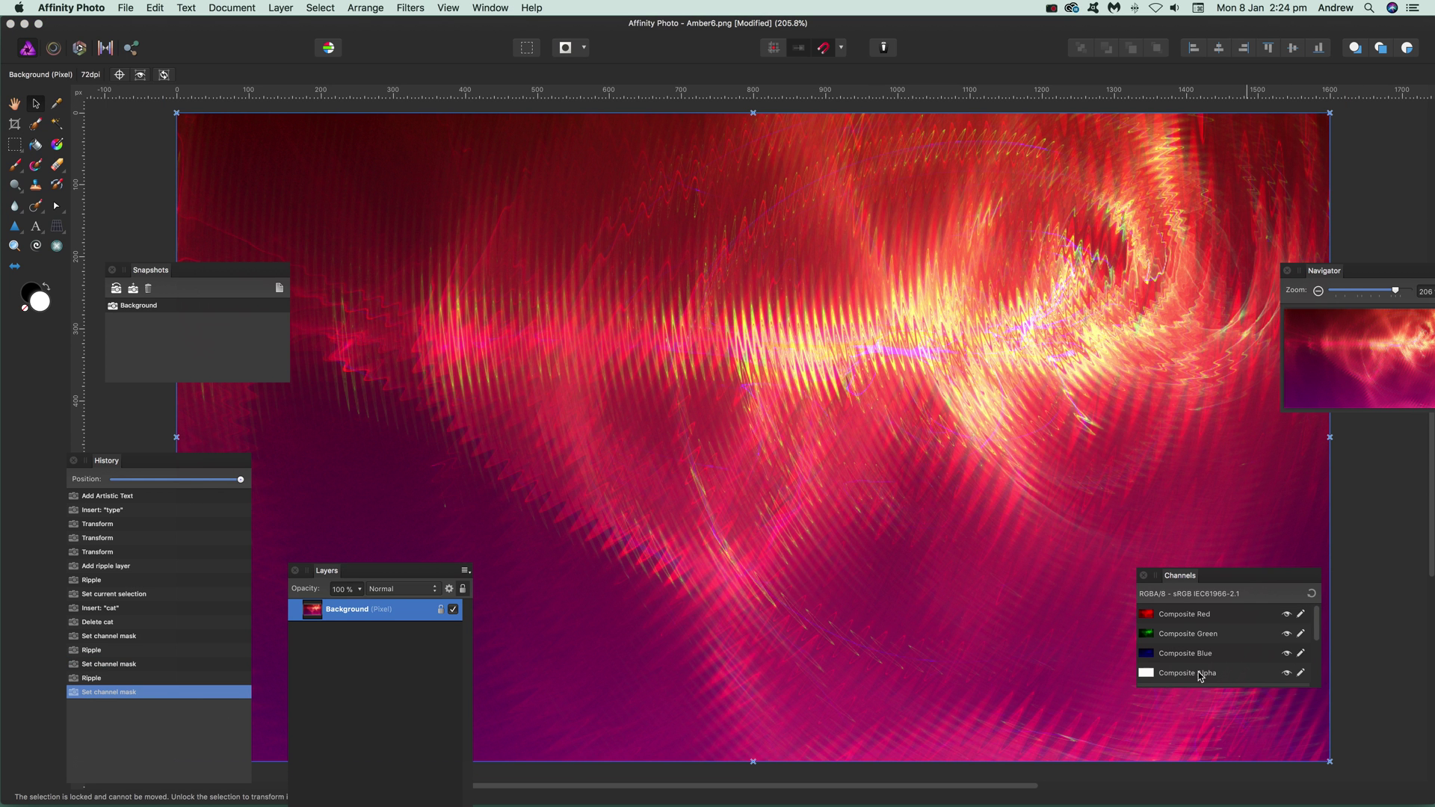